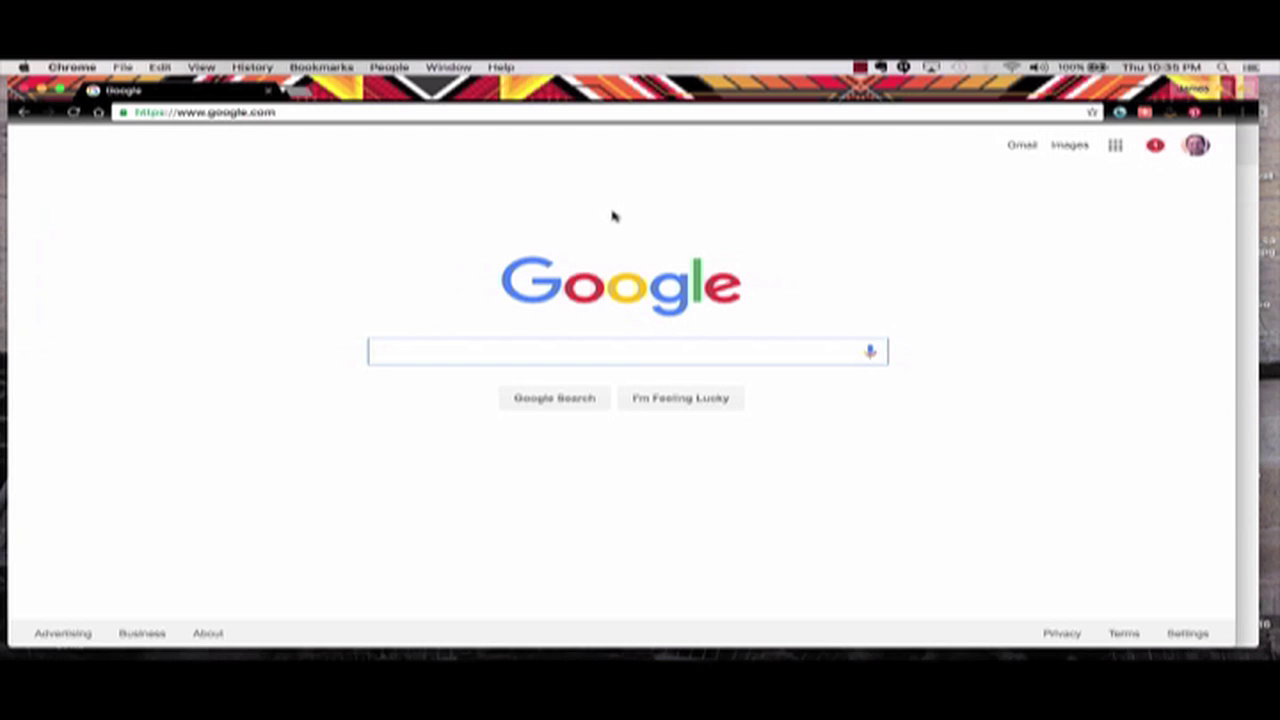
Go to scribblemaps.com in Chrome and choose Create Map
left_click(298, 112)
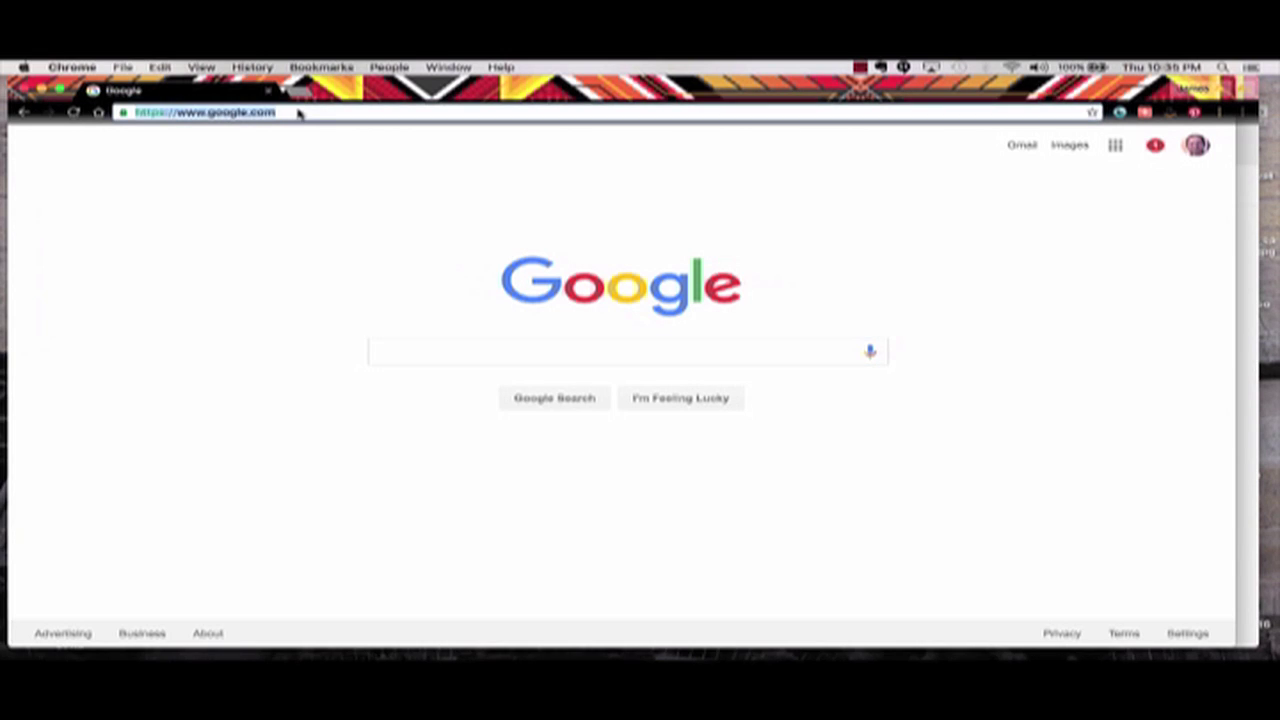
type("scribblemaps")
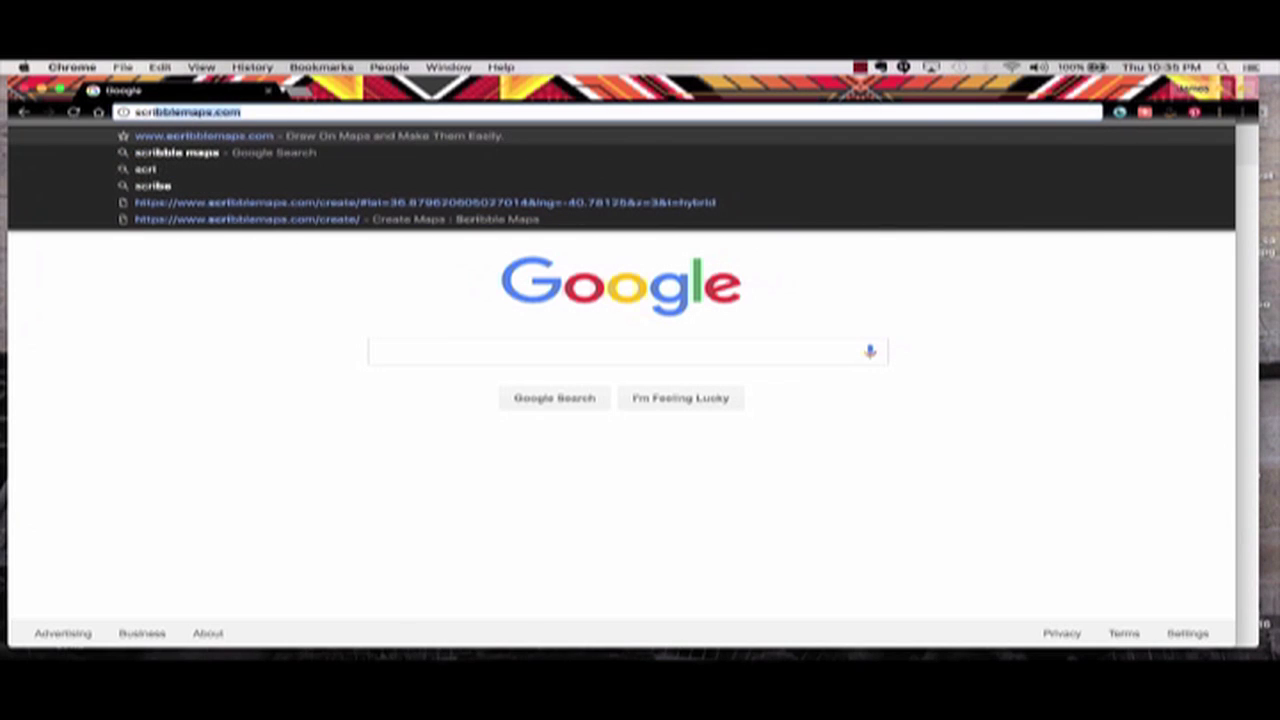
key("Return")
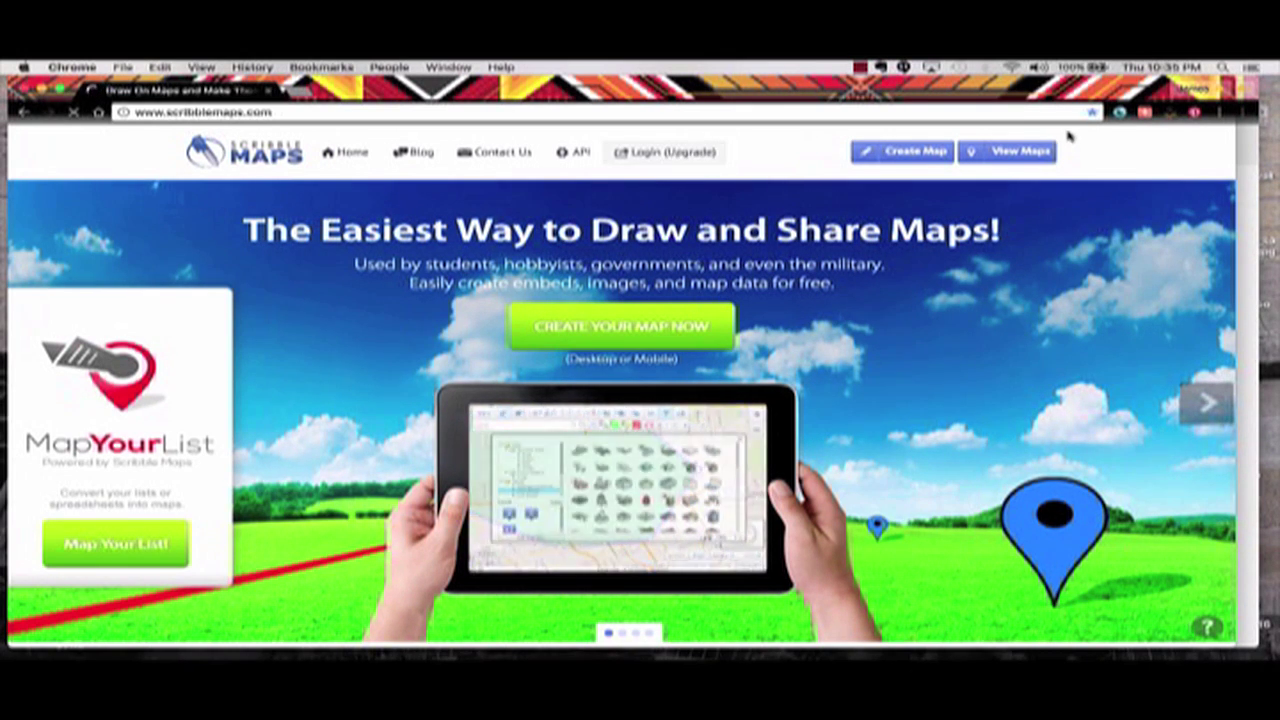
left_click(907, 152)
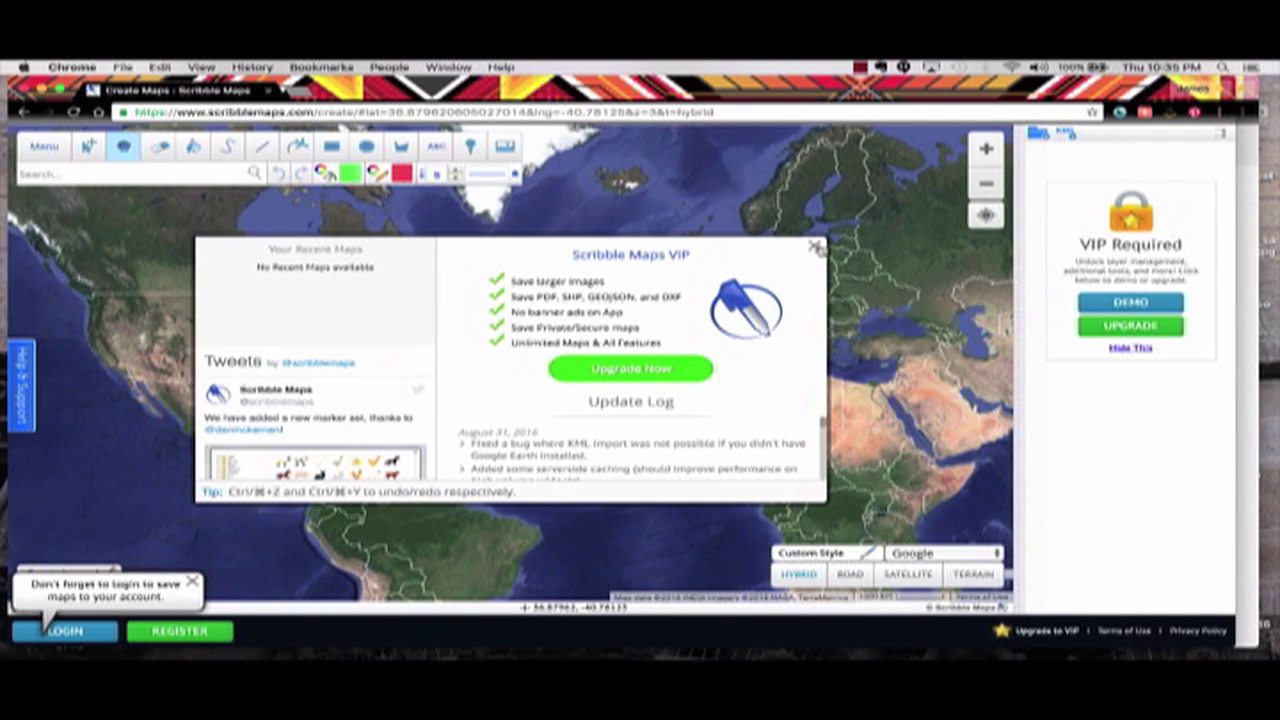
Dismiss the Scribble Maps VIP promotion dialog to reveal the world map
left_click(815, 249)
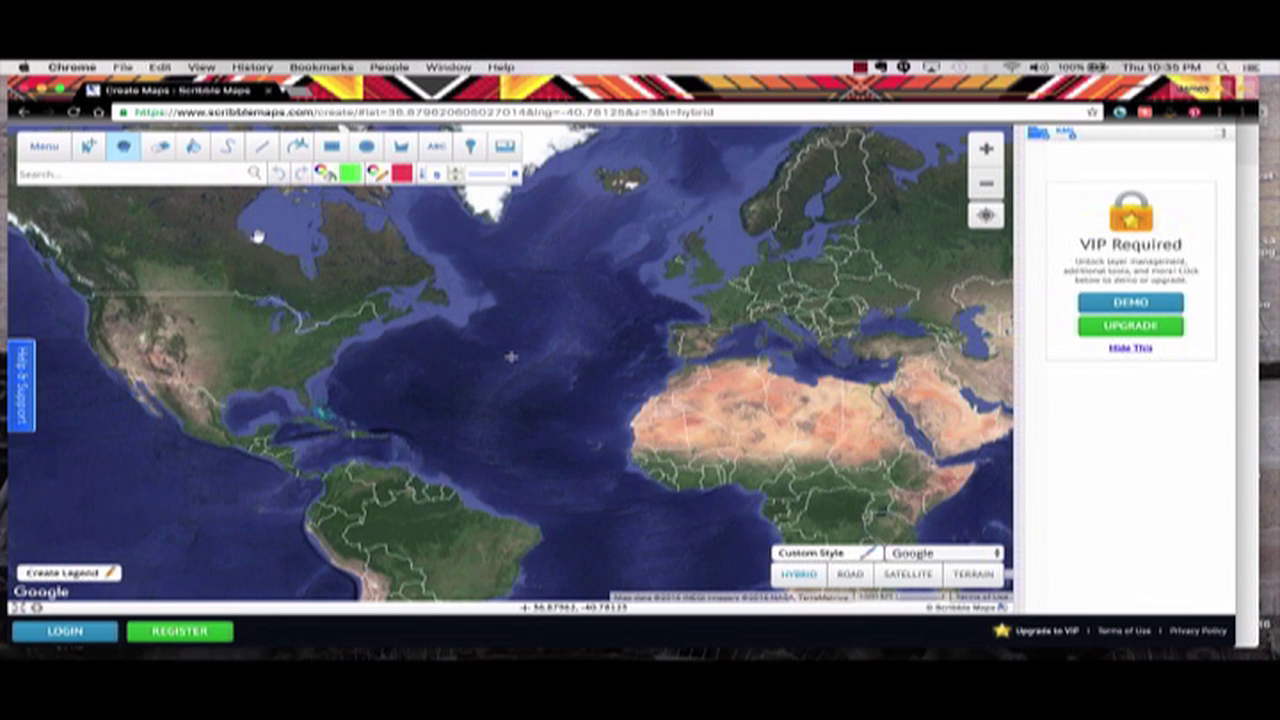
Search for 'berlin', close the result panel, recentre and zoom in one level
left_click(126, 170)
type("berlin")
key("Return")
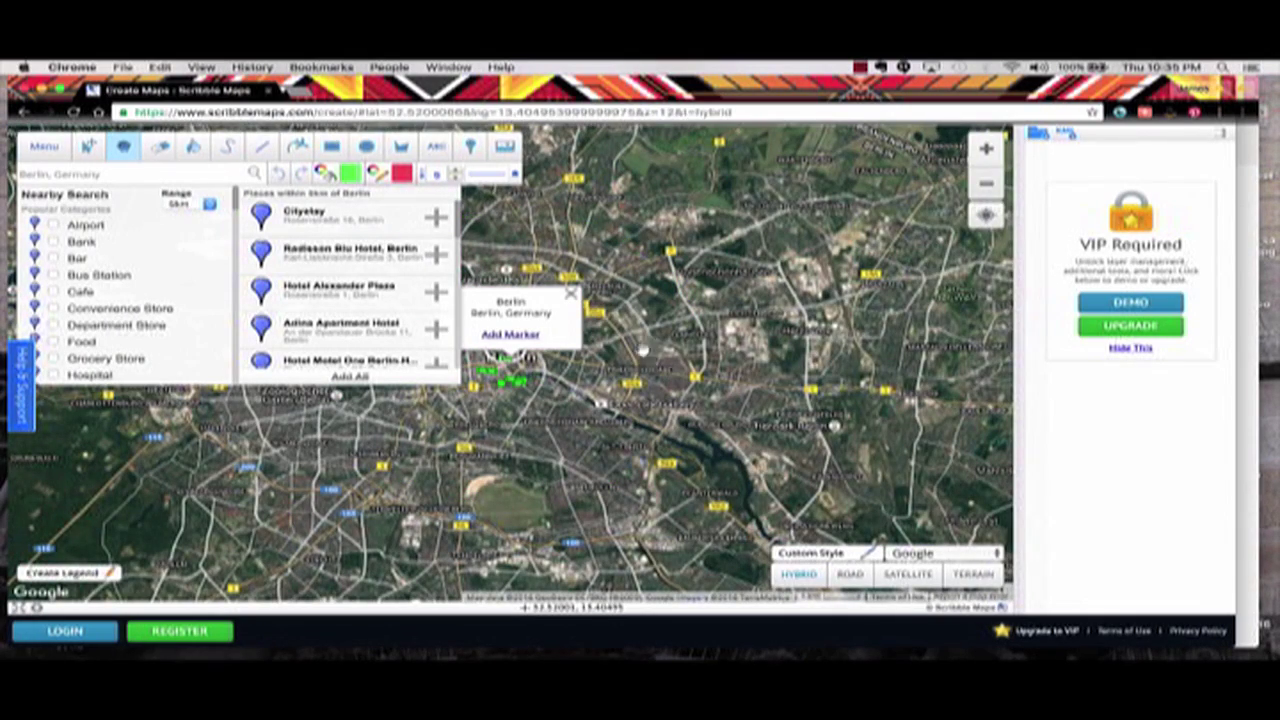
left_click(572, 294)
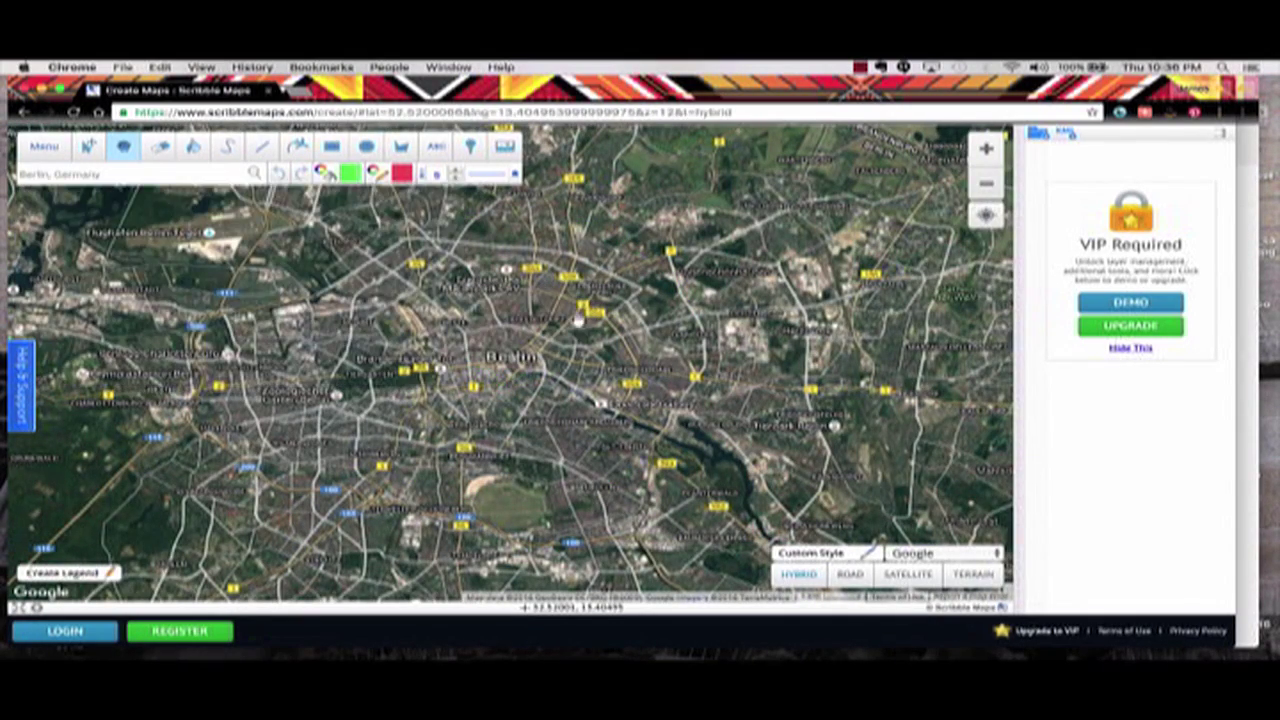
left_click_drag(572, 294, 662, 309)
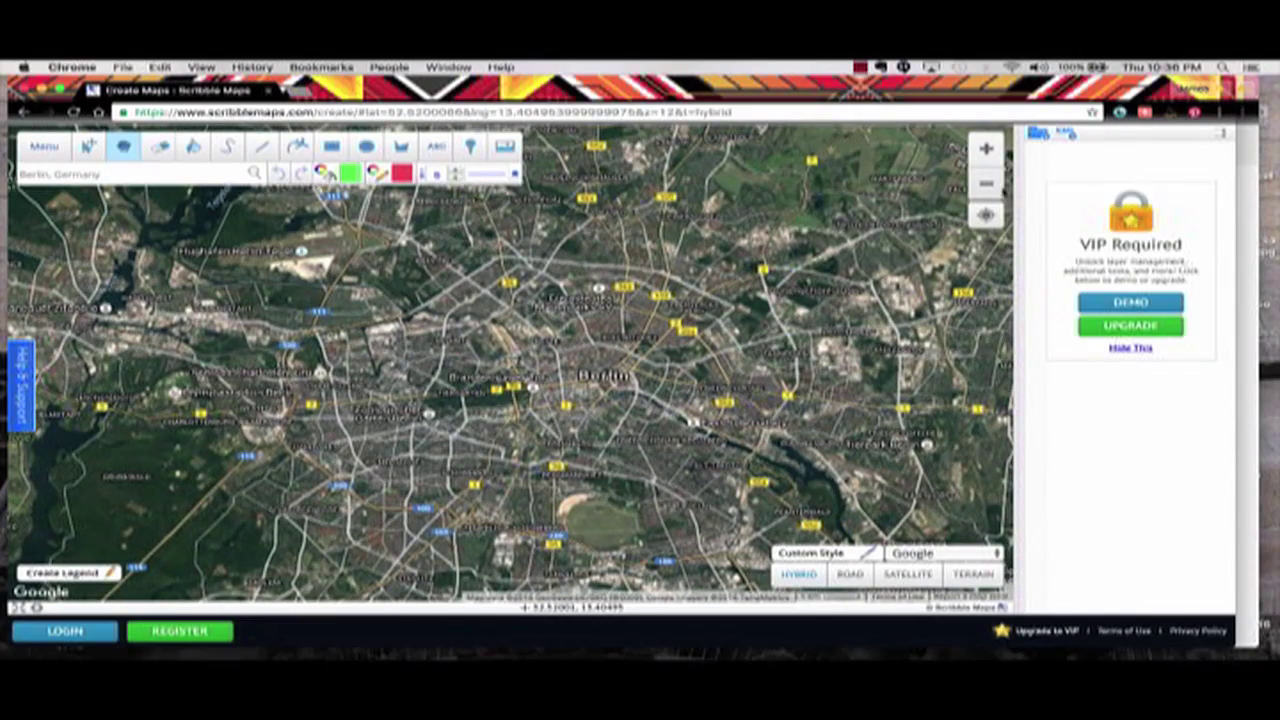
left_click(986, 148)
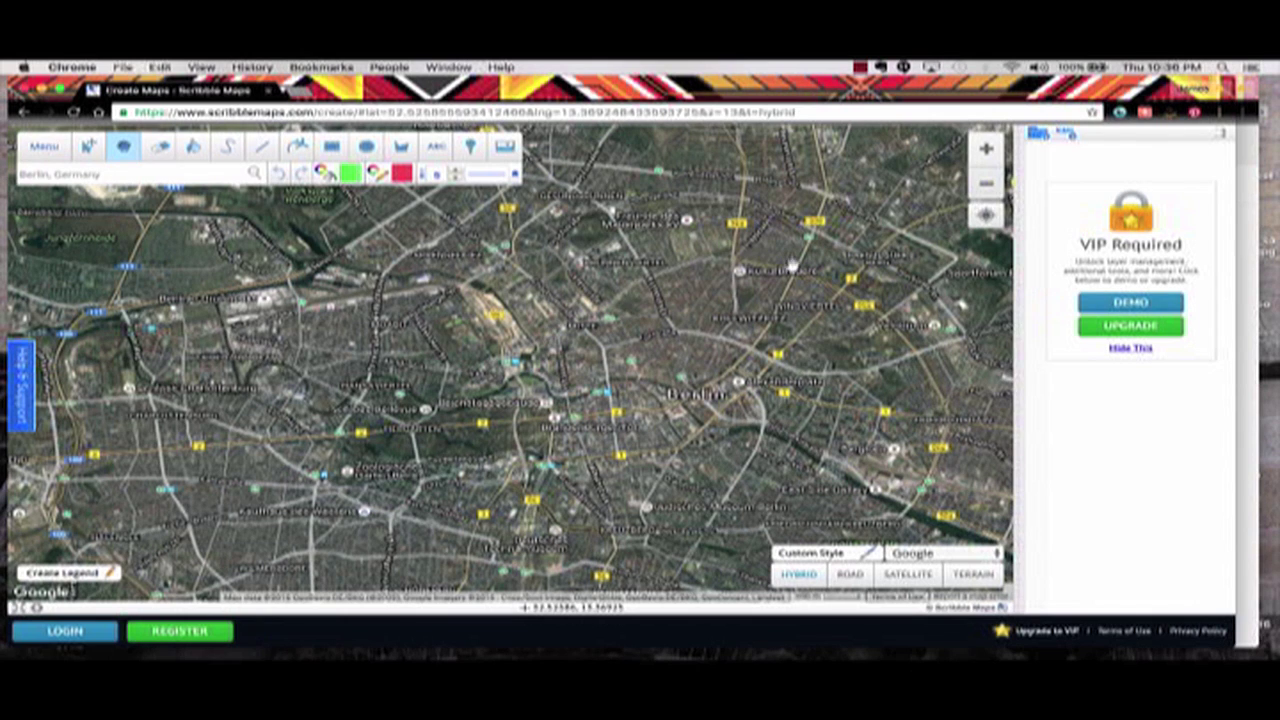
Replace the Berlin search with a search for 'Europe'
left_click(125, 176)
type("berlin")
key("Return")
key("BackSpace")
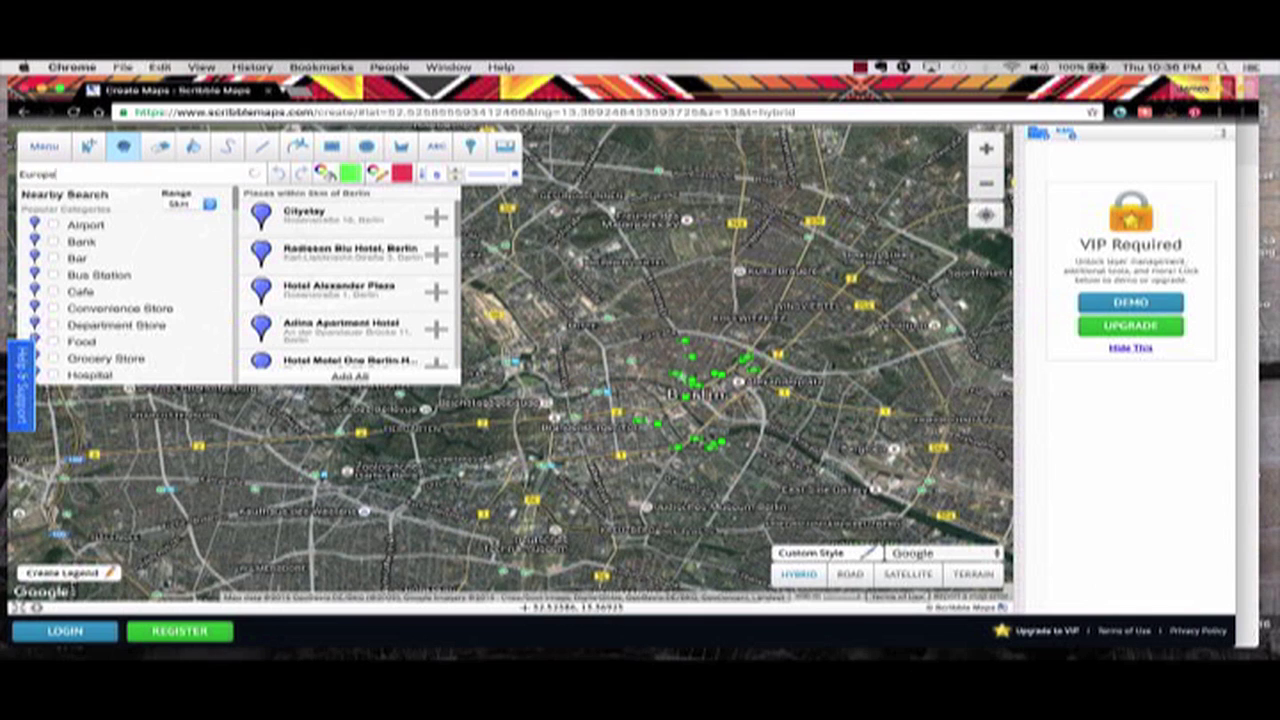
type("Europe")
key("Return")
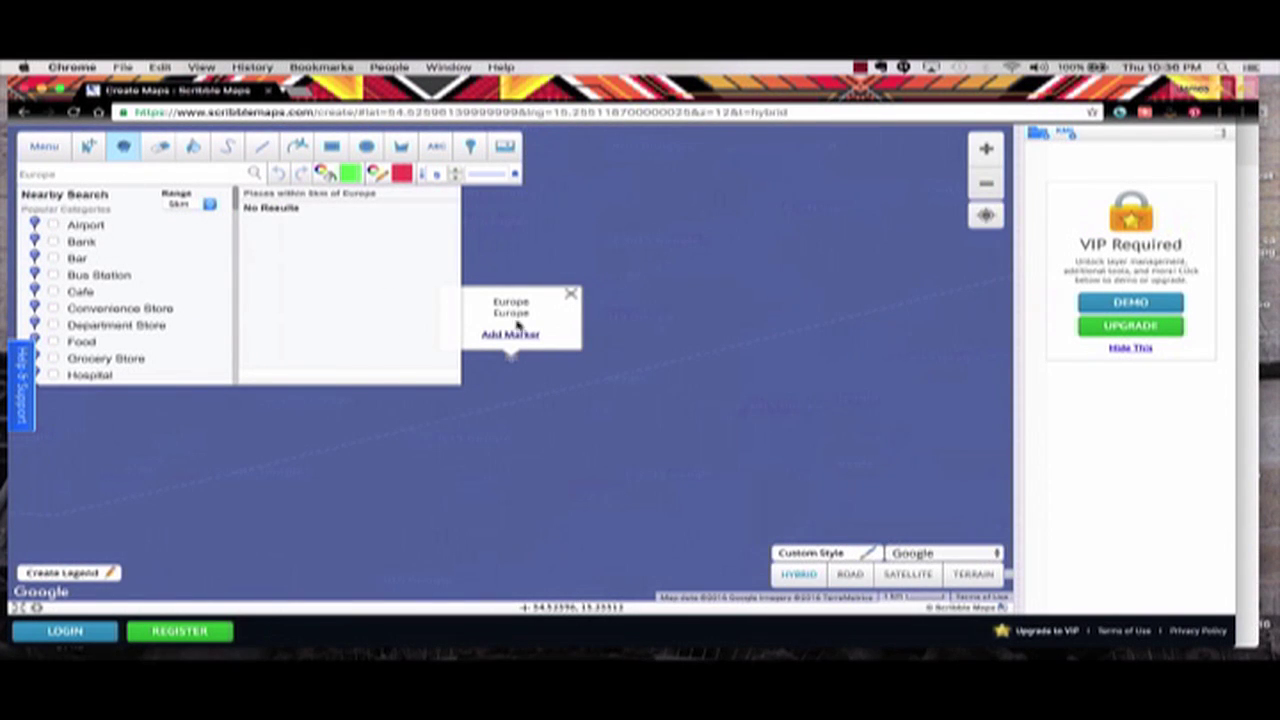
Close the Europe popup and zoom out until all of Europe shows
left_click(574, 298)
scroll(510, 357, "up", 1)
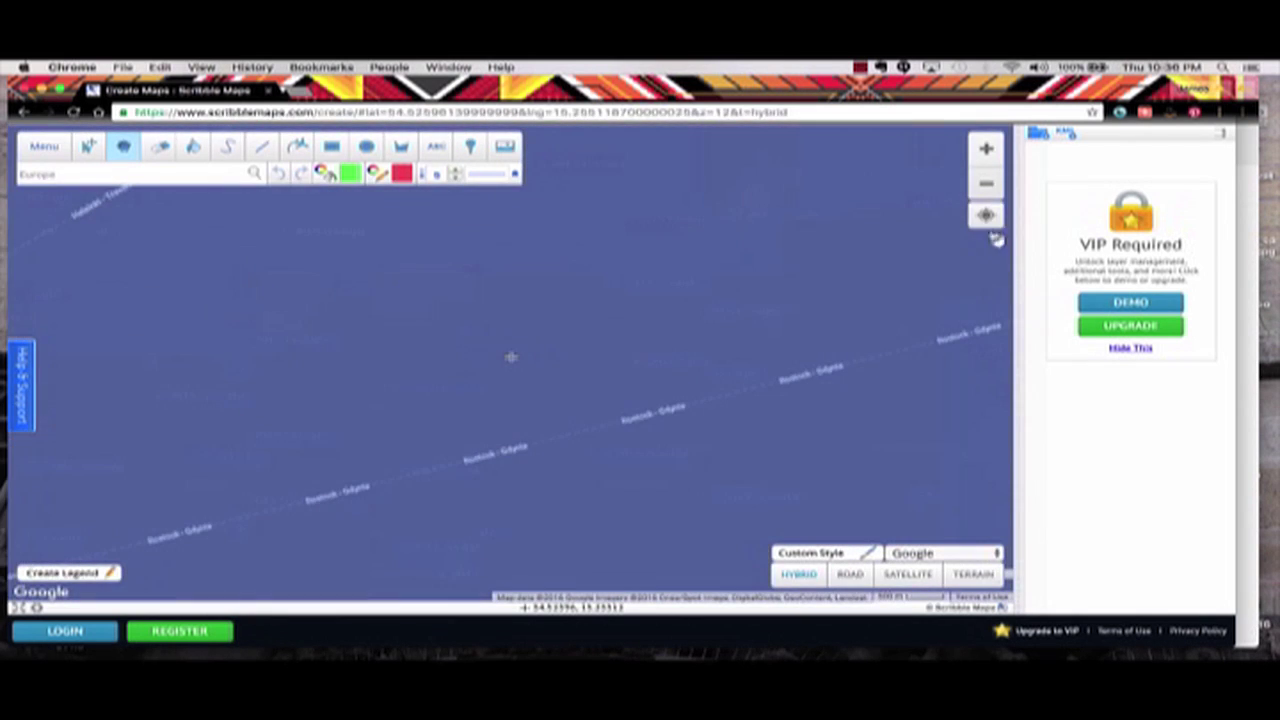
scroll(510, 357, "down", 3)
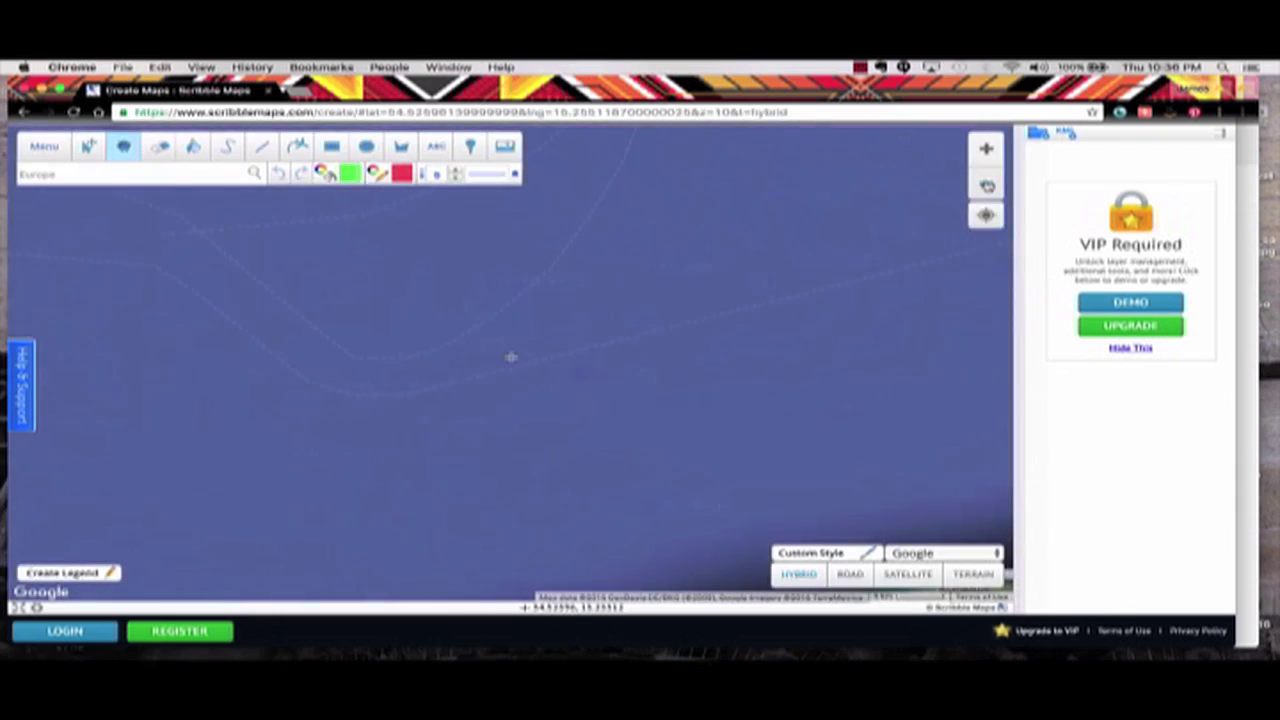
scroll(510, 357, "down", 3)
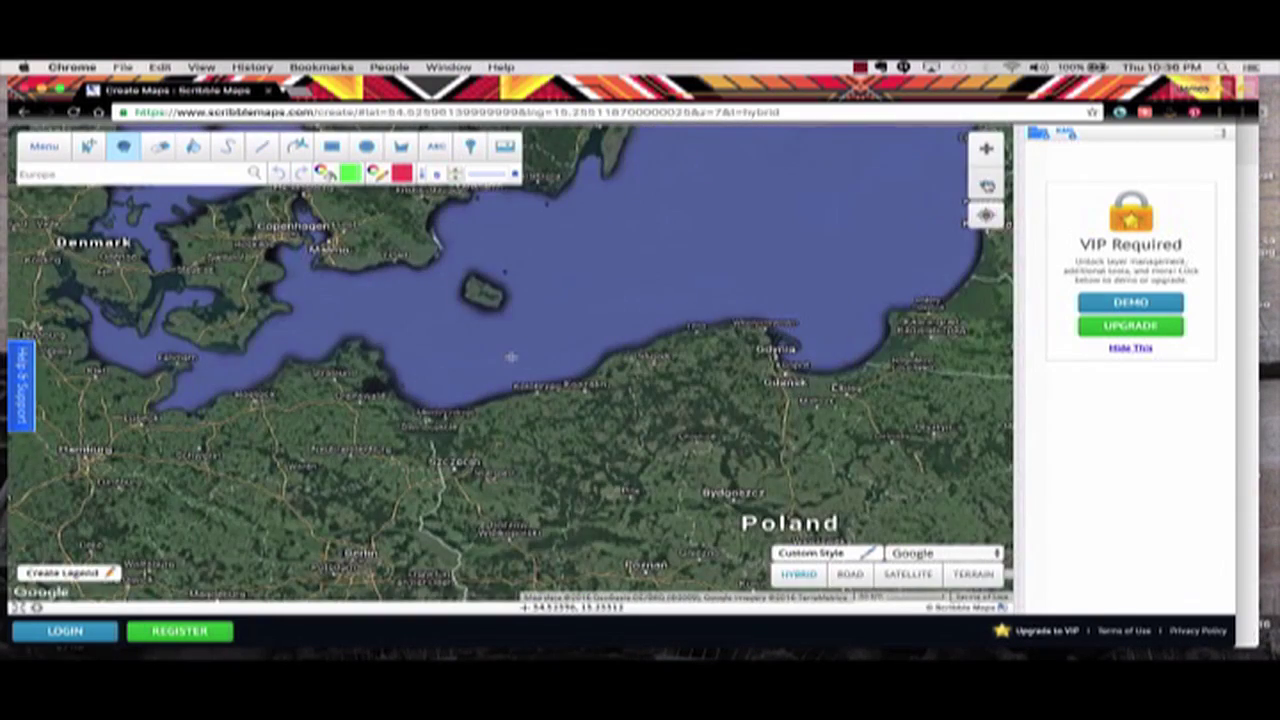
scroll(510, 357, "down", 1)
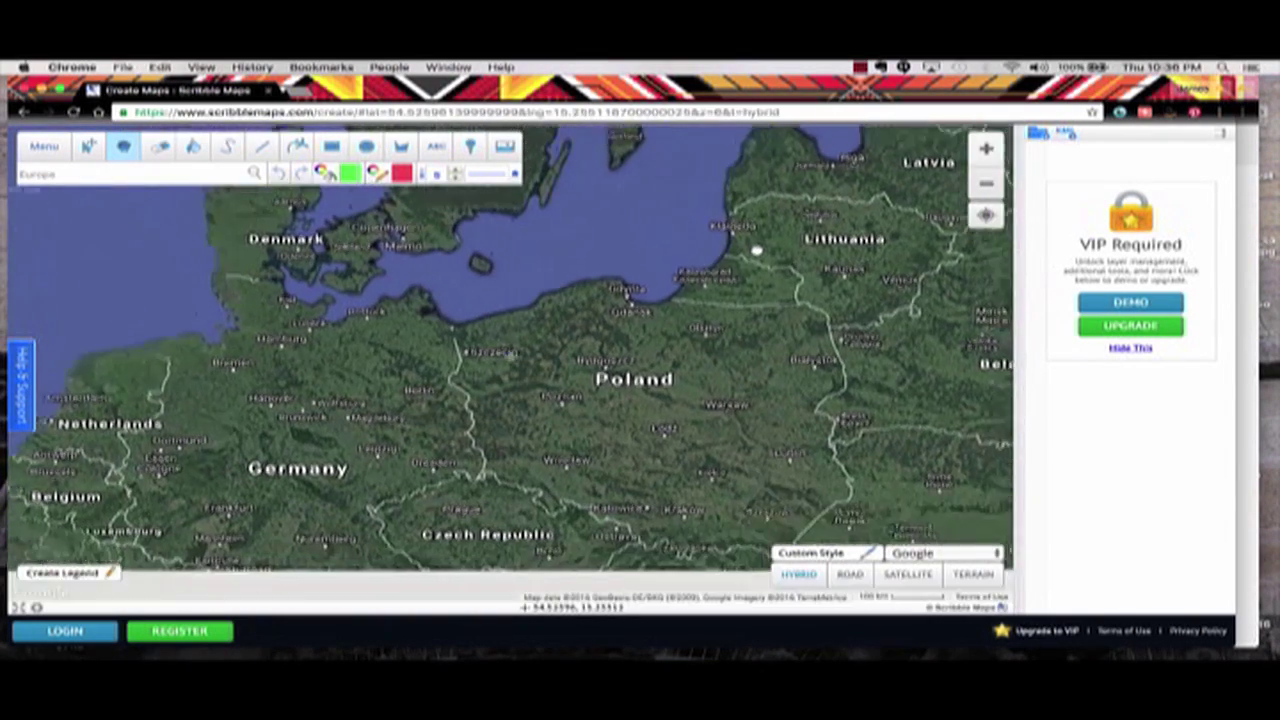
left_click(993, 187)
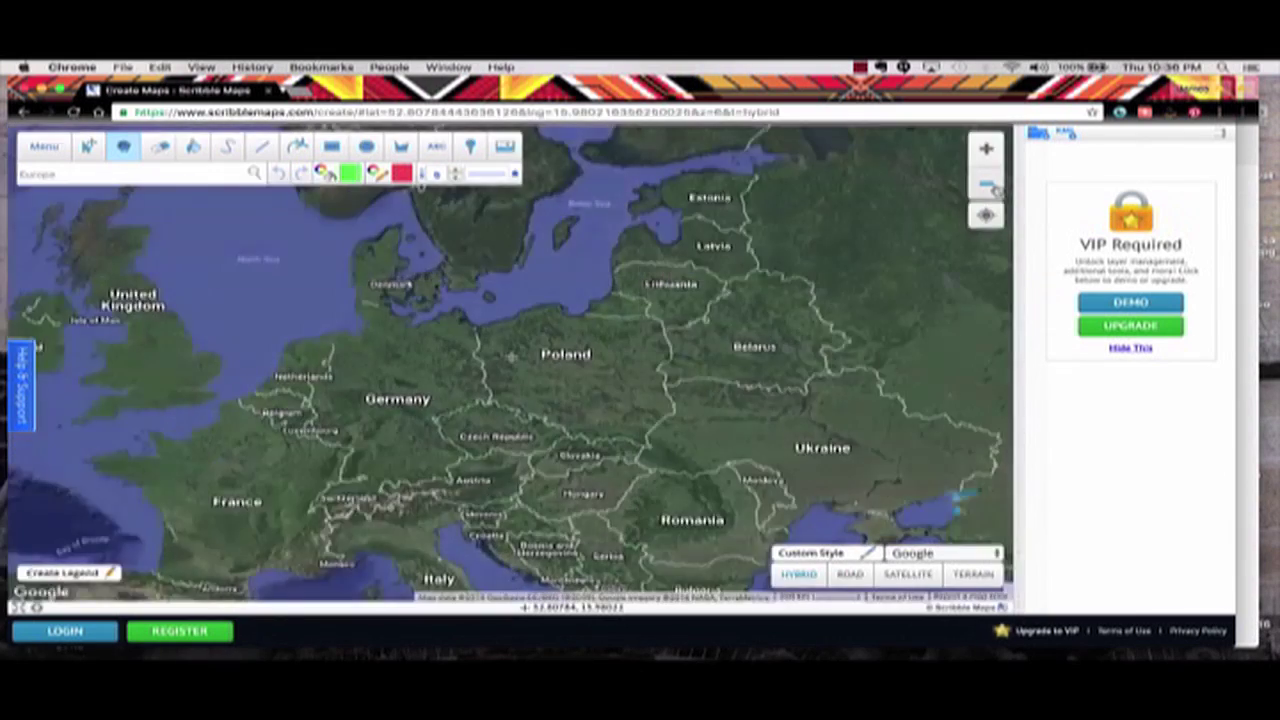
left_click(993, 187)
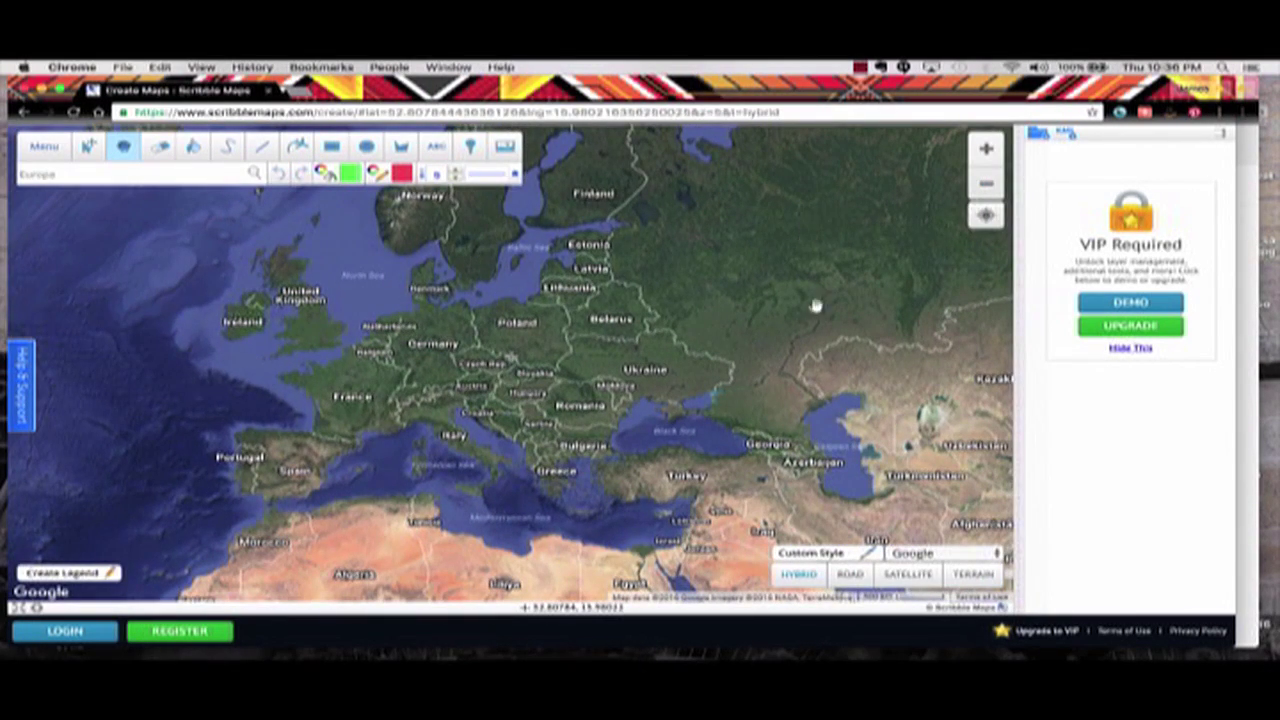
Keep Google as the map provider and switch the base map from hybrid to Road
left_click(961, 556)
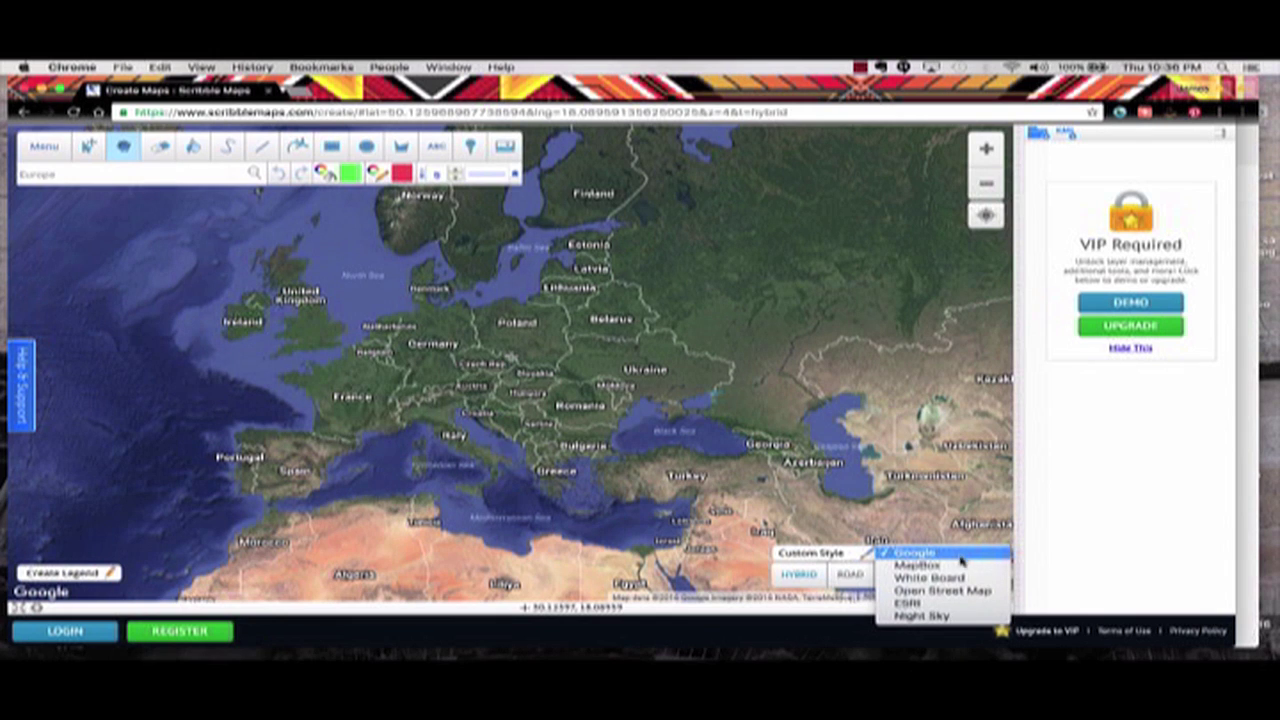
key("Escape")
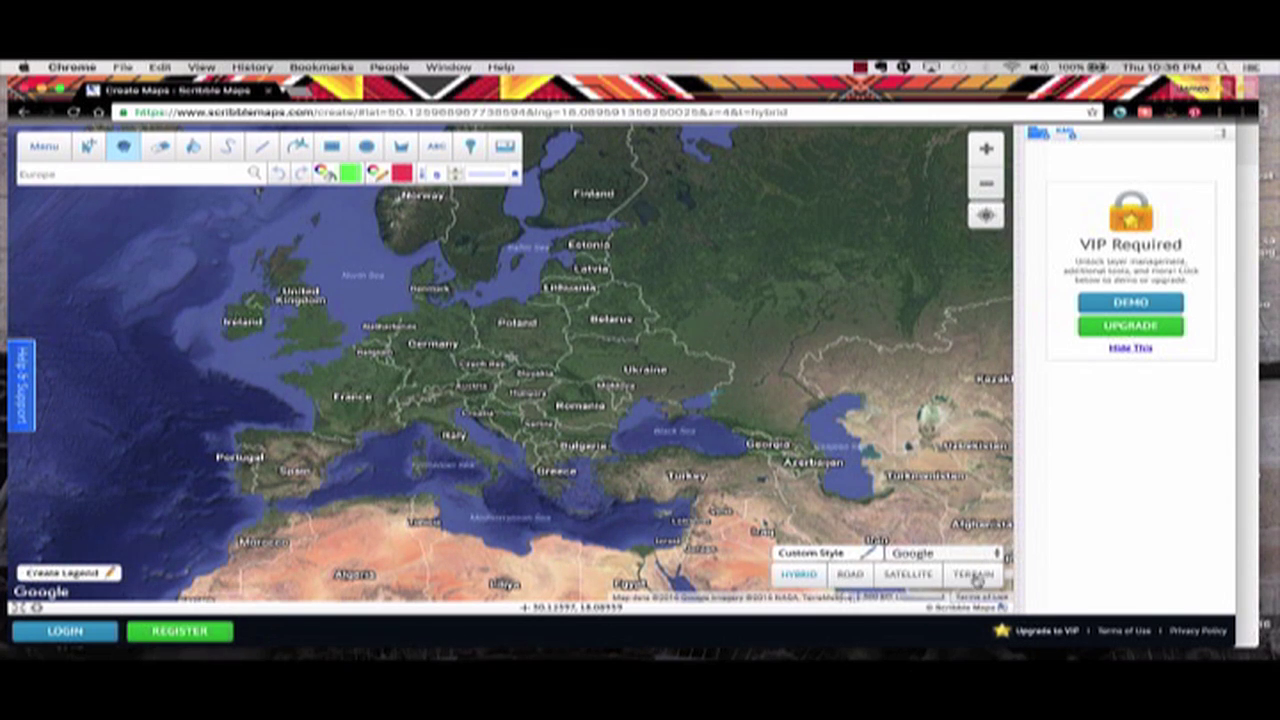
scroll(510, 350, "up", 3)
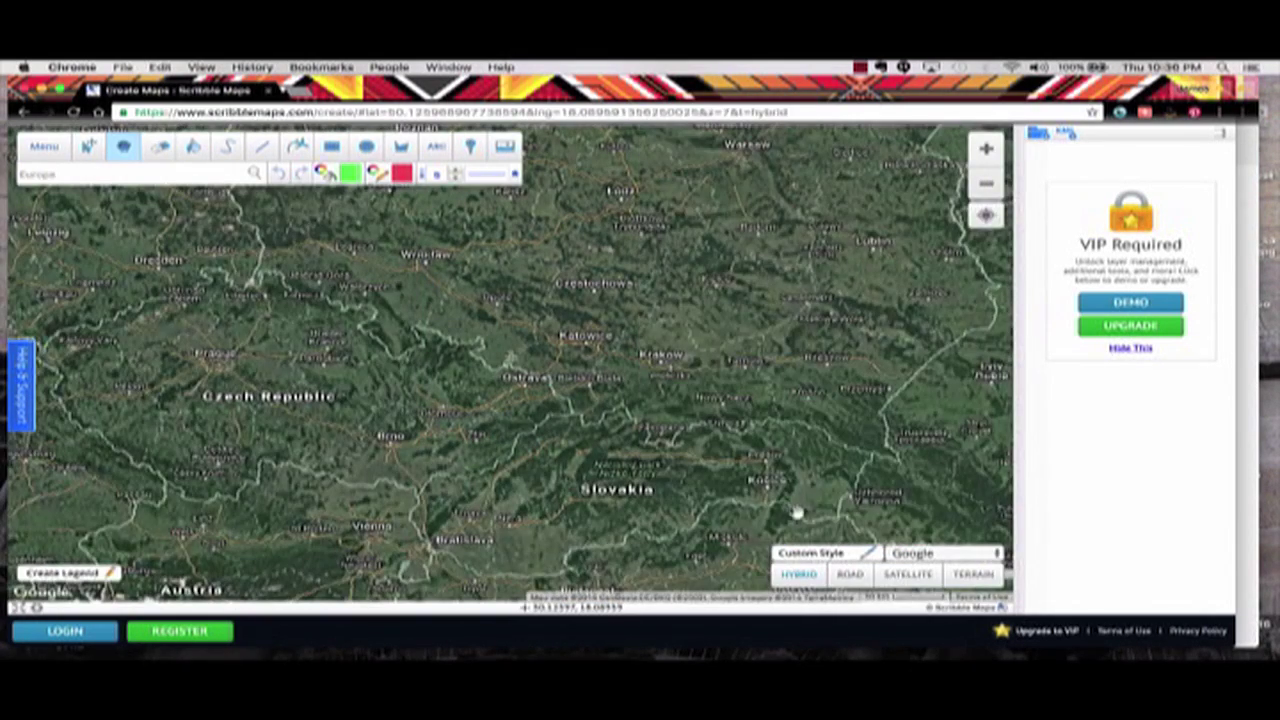
left_click(986, 185)
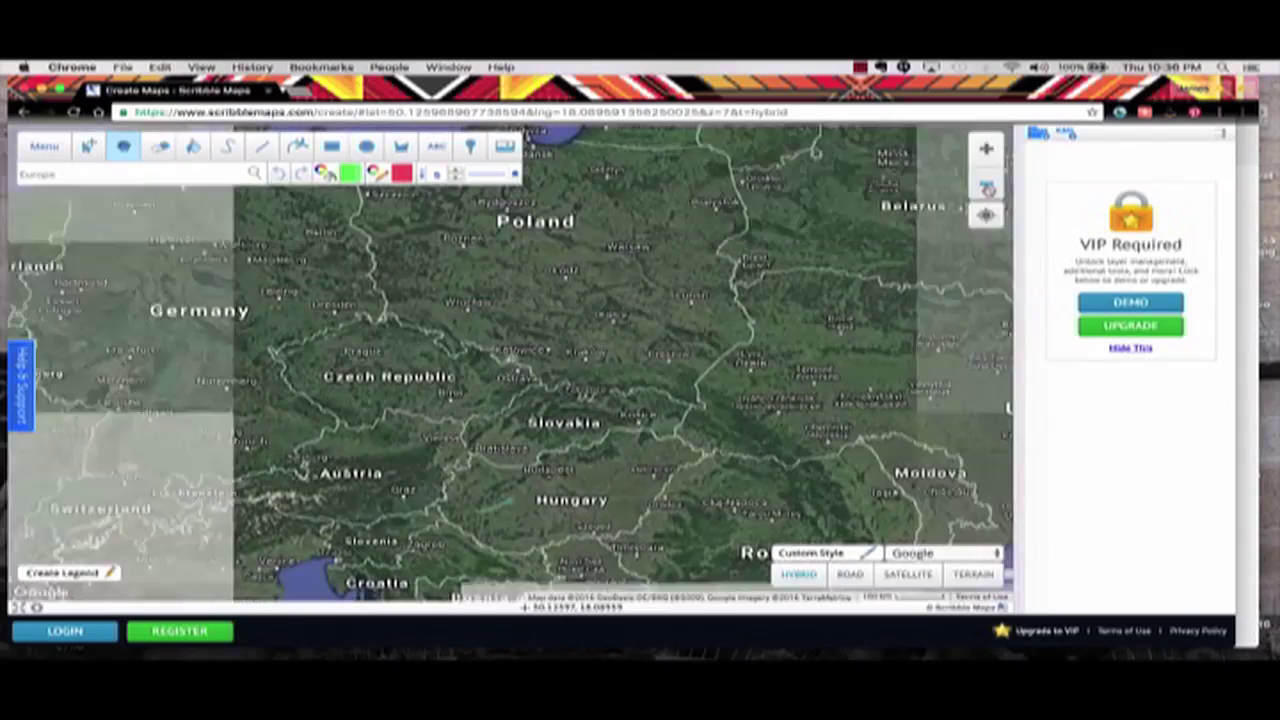
scroll(510, 356, "down", 1)
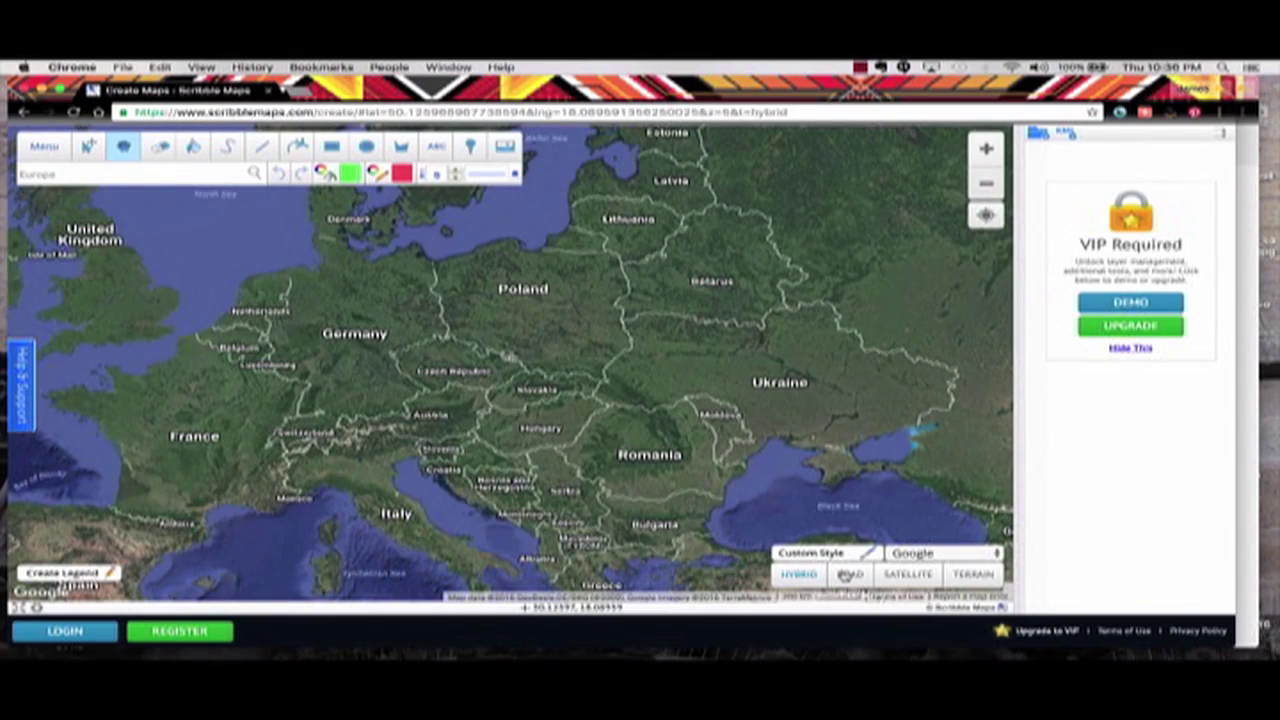
left_click(850, 573)
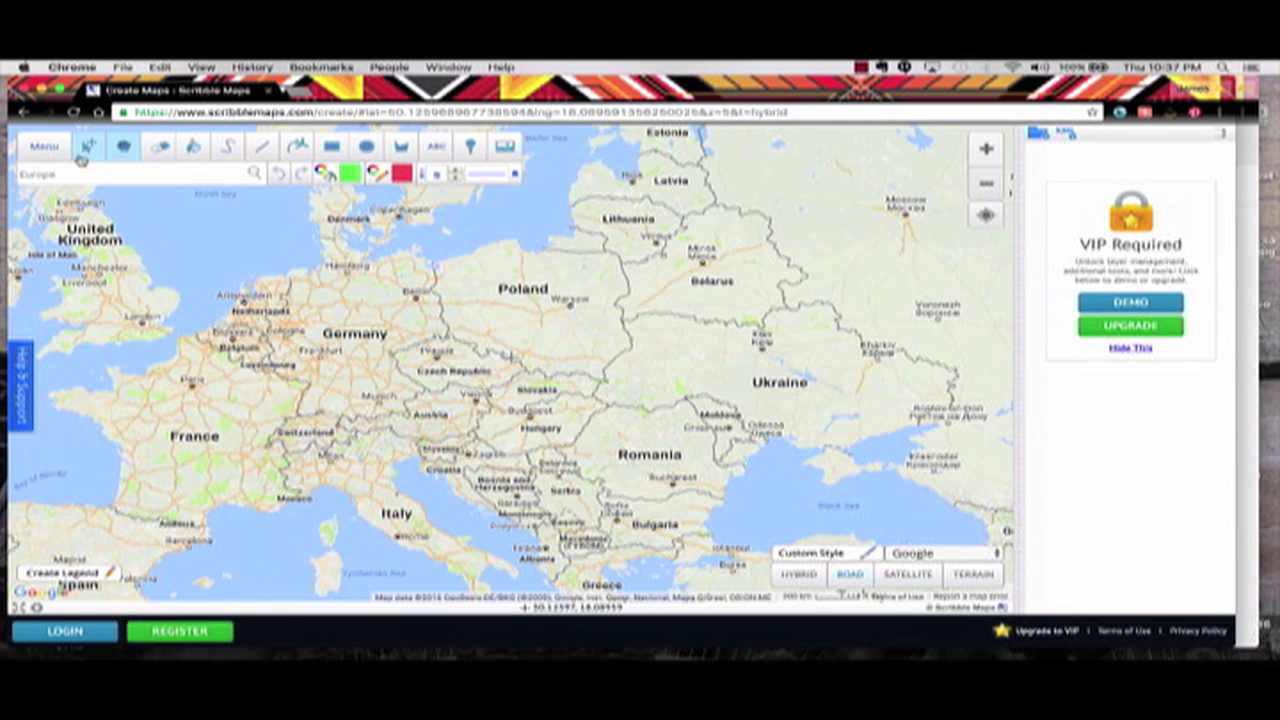
left_click(44, 147)
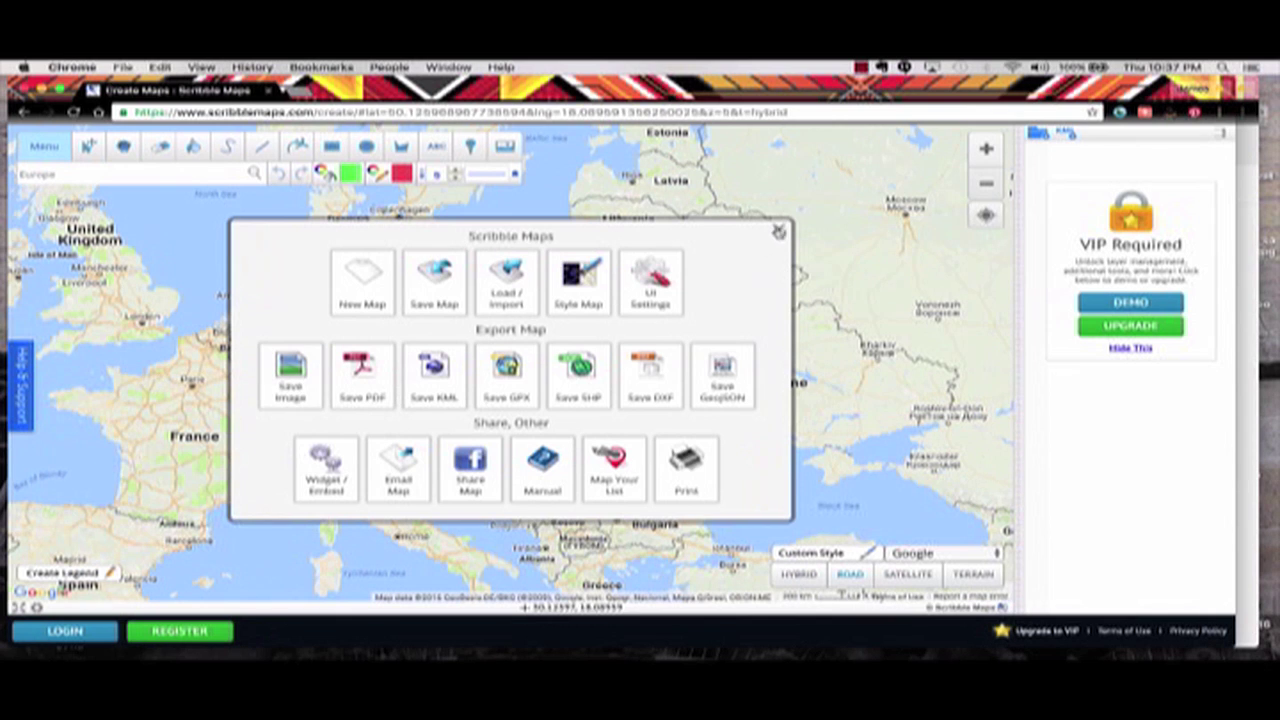
left_click(781, 231)
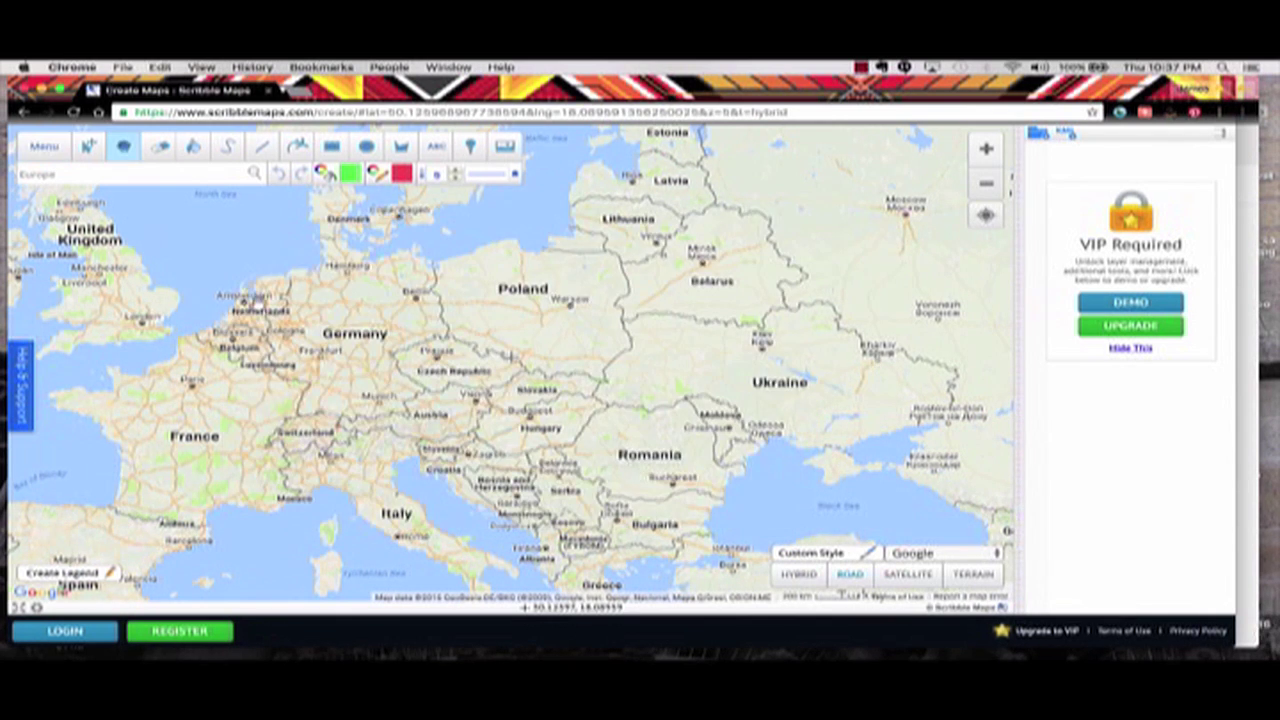
Recentre Europe, try a red line from the Netherlands to Hungary, then undo it
left_click_drag(258, 305, 267, 287)
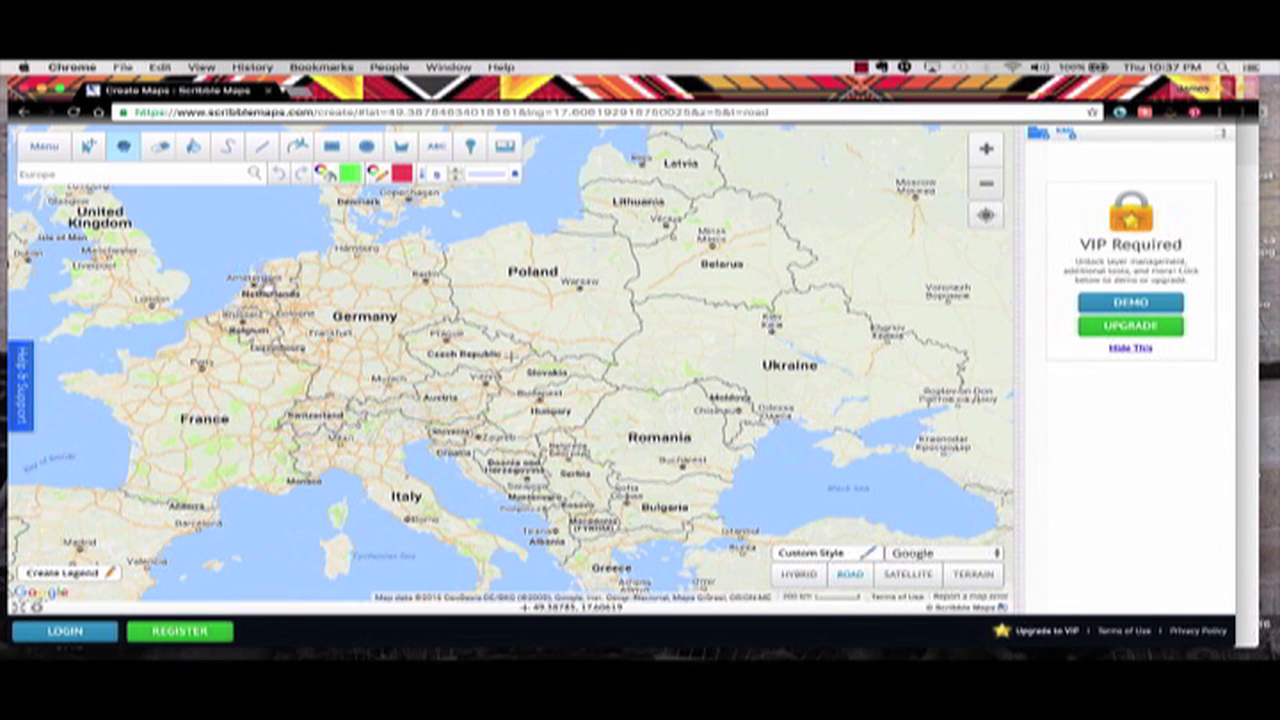
left_click_drag(266, 286, 263, 284)
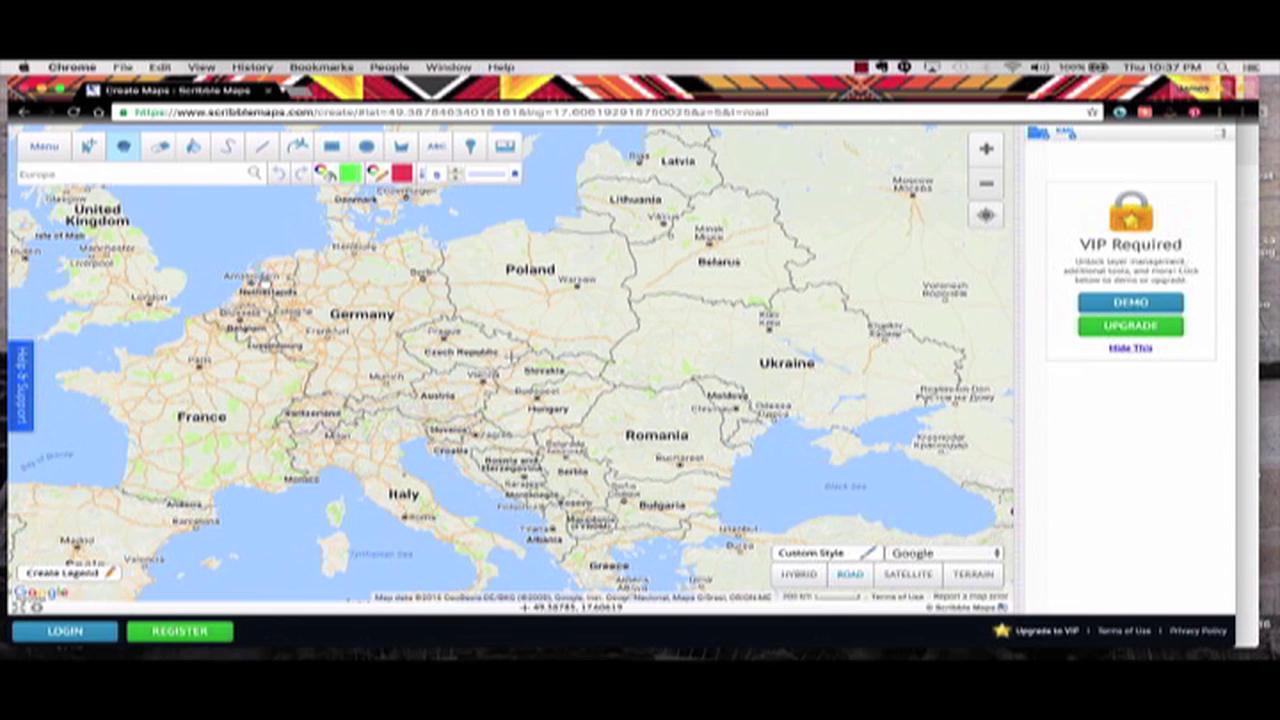
left_click(87, 149)
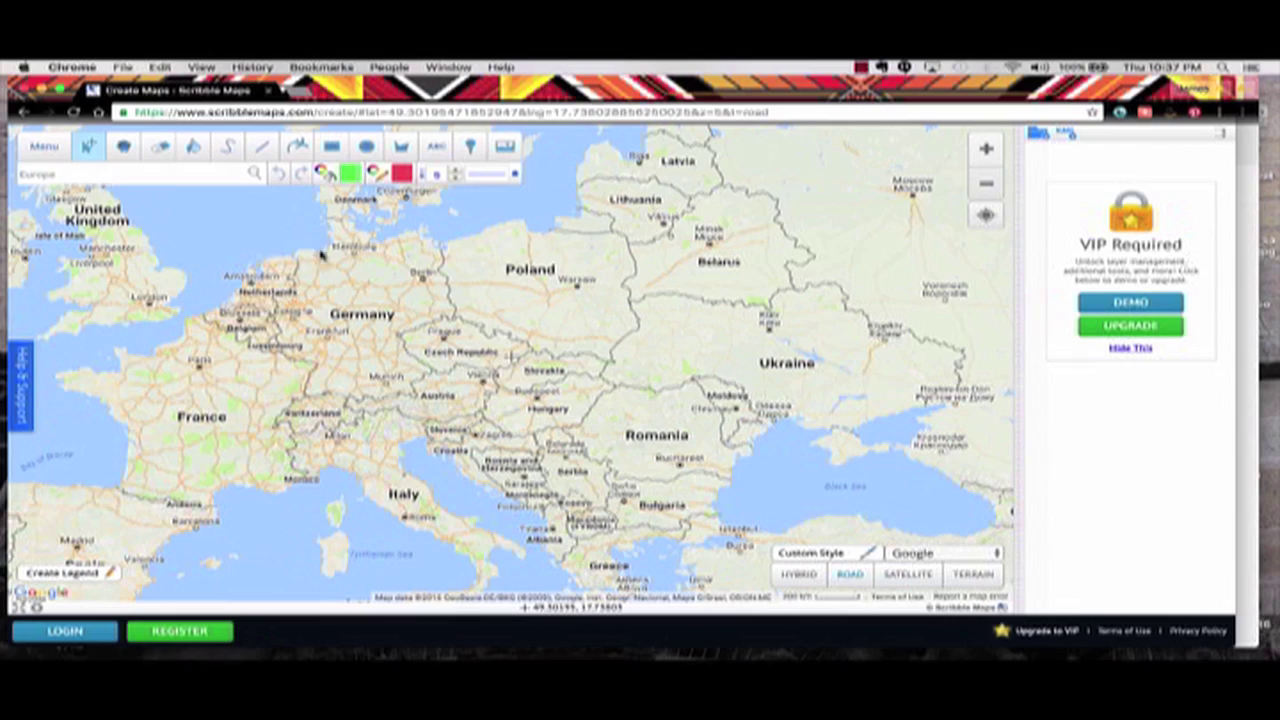
left_click(123, 147)
left_click_drag(500, 334, 533, 319)
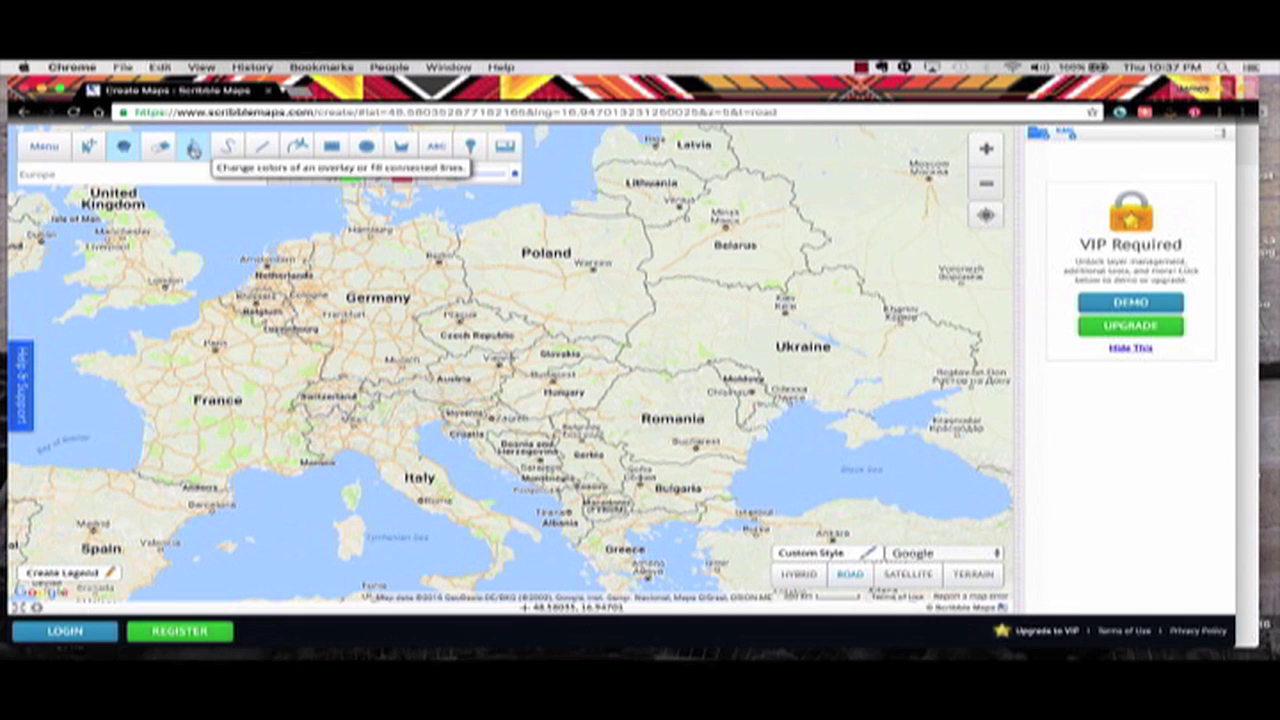
left_click(262, 147)
mouse_move(242, 260)
left_mouse_down()
mouse_move(575, 410)
mouse_move(561, 402)
left_mouse_up()
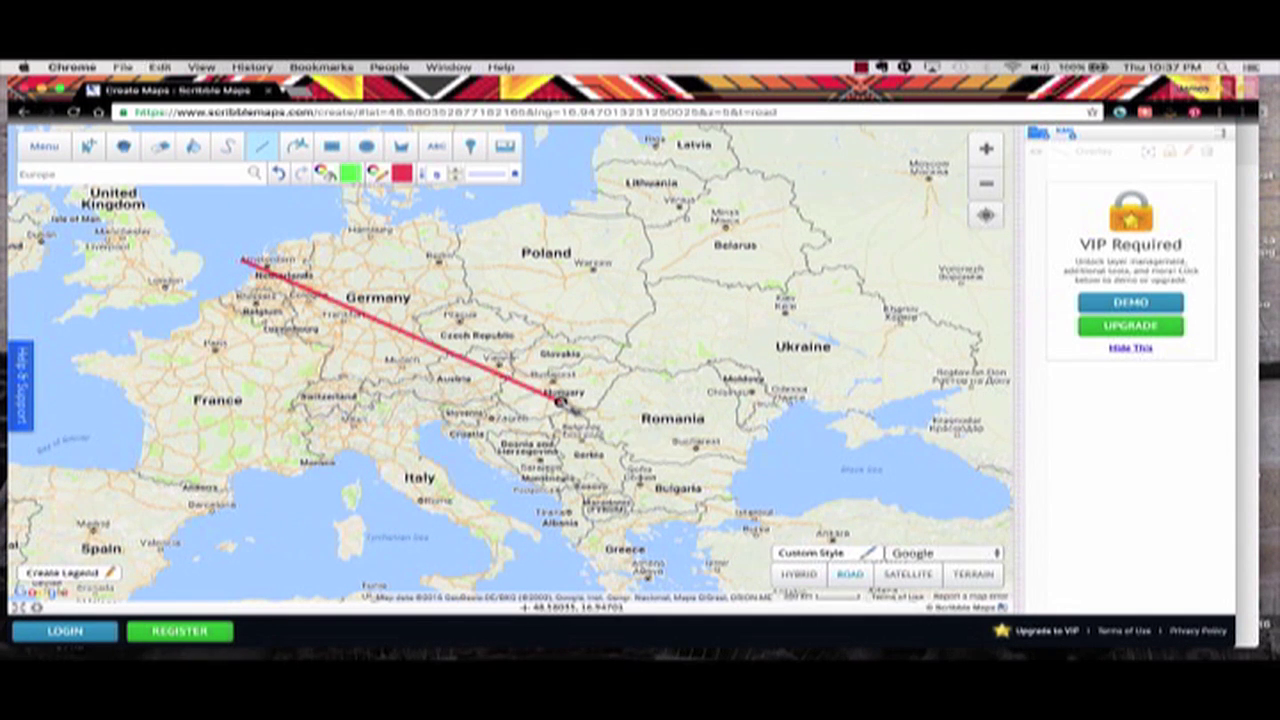
key("super+z")
Draw a multi-point red path from west of France to near Rome
left_click(297, 147)
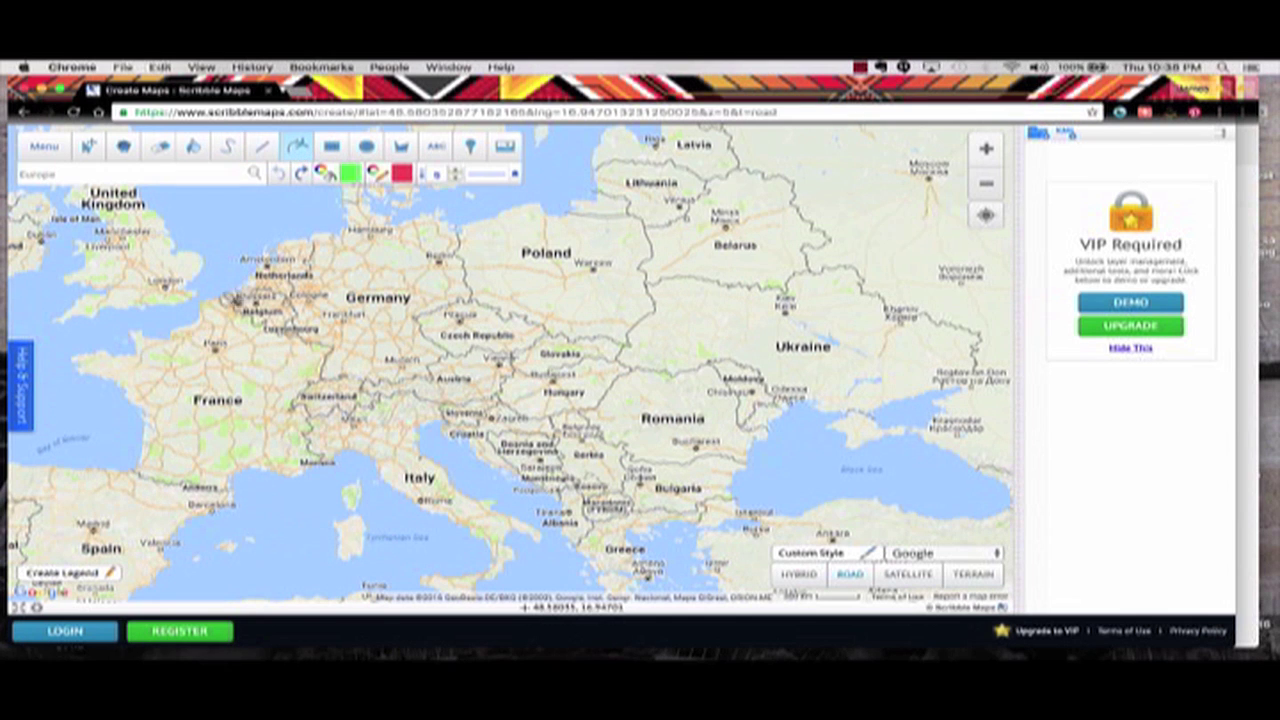
mouse_move(730, 100)
left_mouse_down()
mouse_move(780, 88)
mouse_move(744, 90)
left_mouse_up()
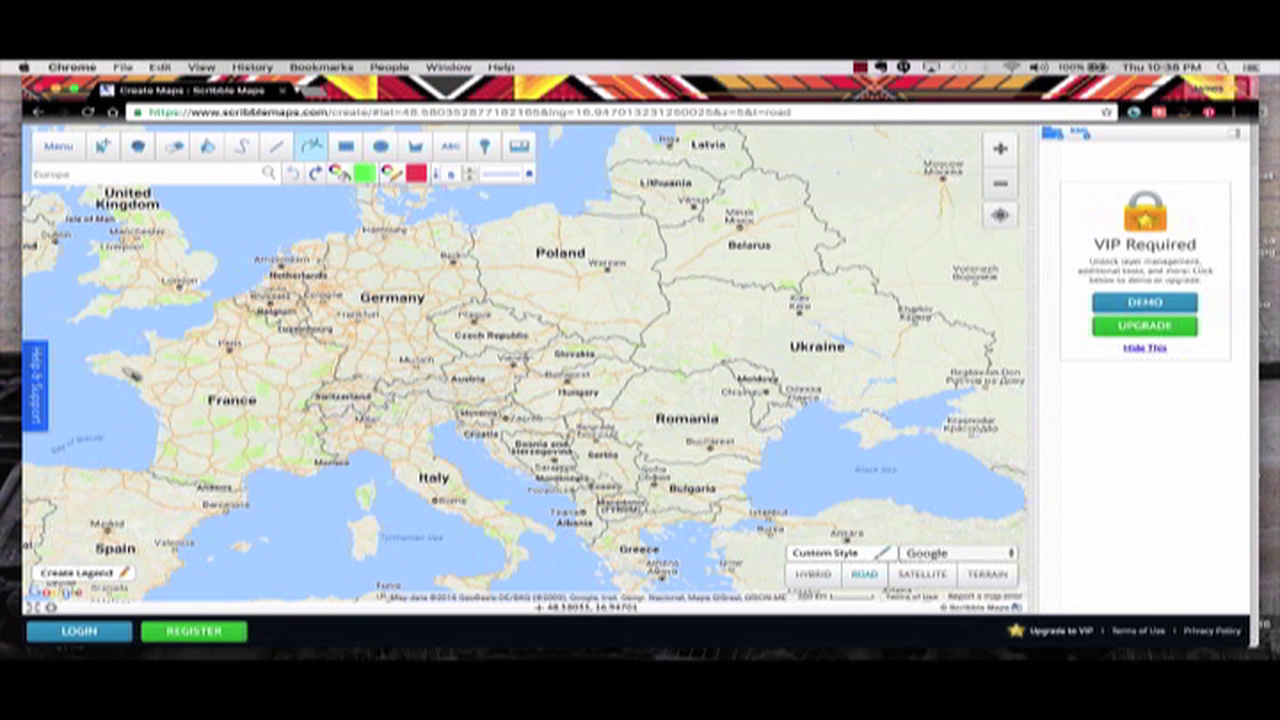
left_click(42, 310)
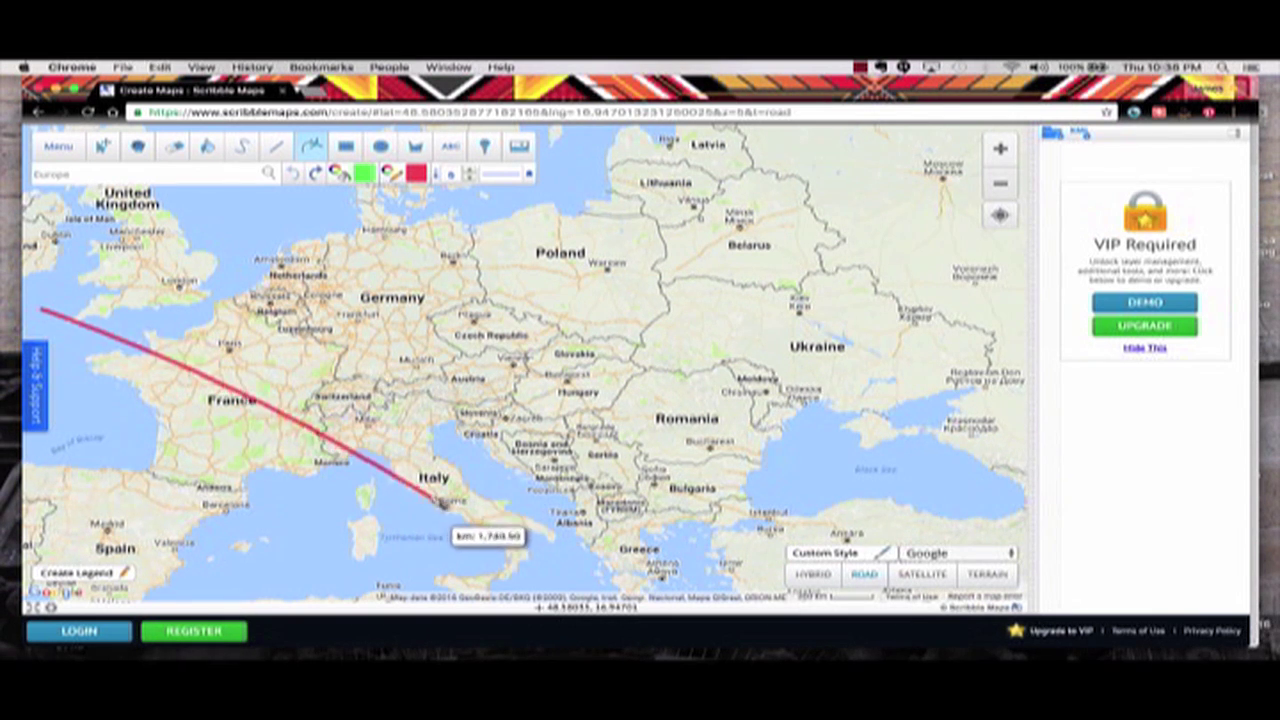
double_click(455, 462)
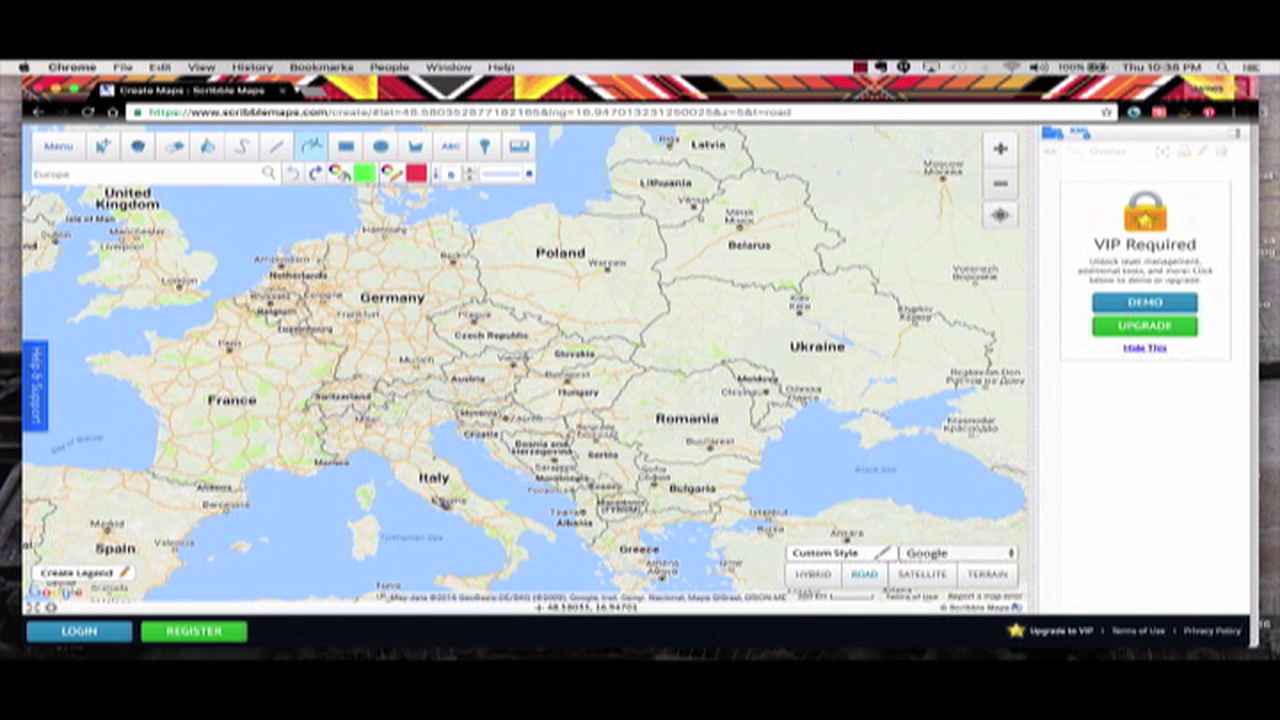
left_click(1002, 186)
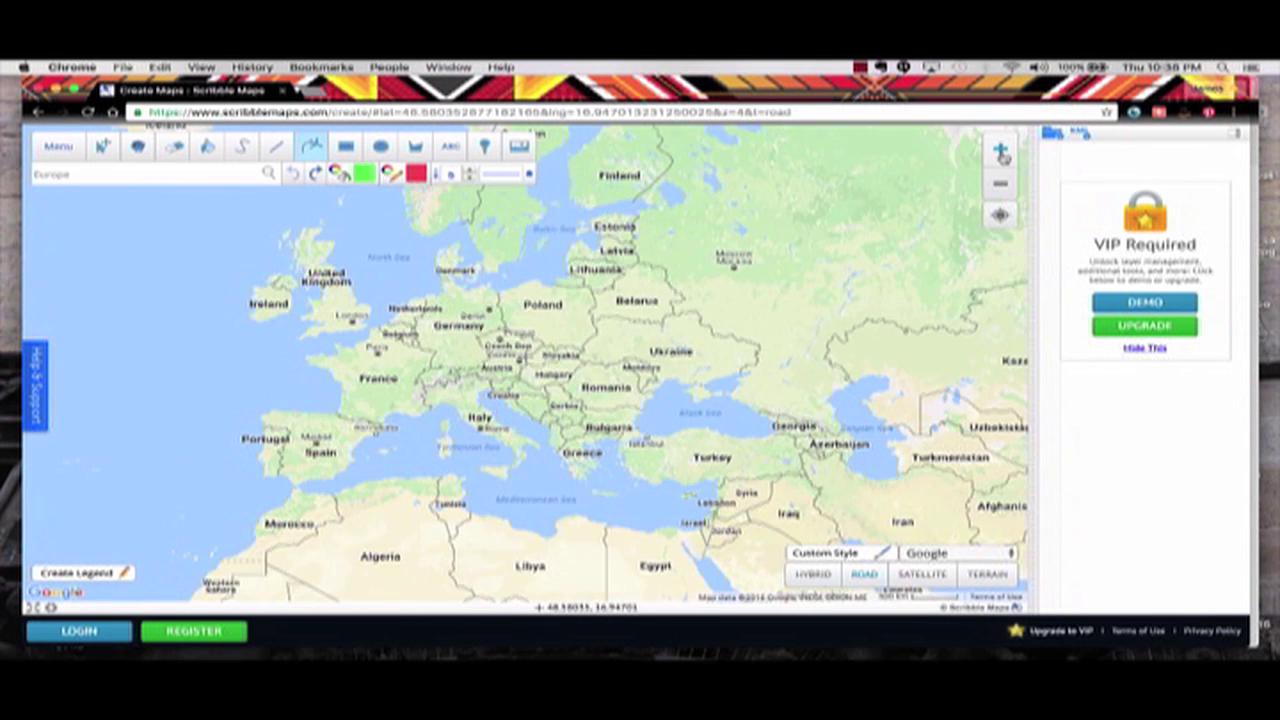
left_click(1001, 150)
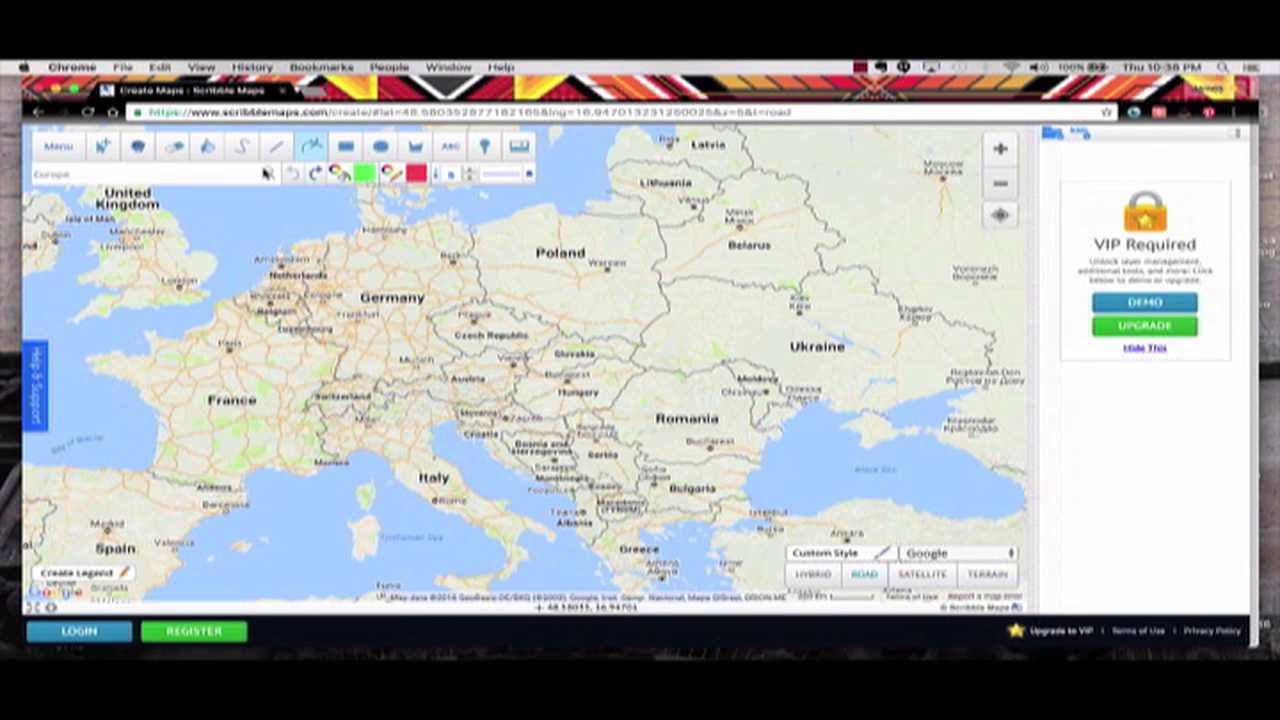
Draw the red straight line from off France's Atlantic coast to Rome, and begin one at the Alps
left_click(307, 148)
left_click(38, 307)
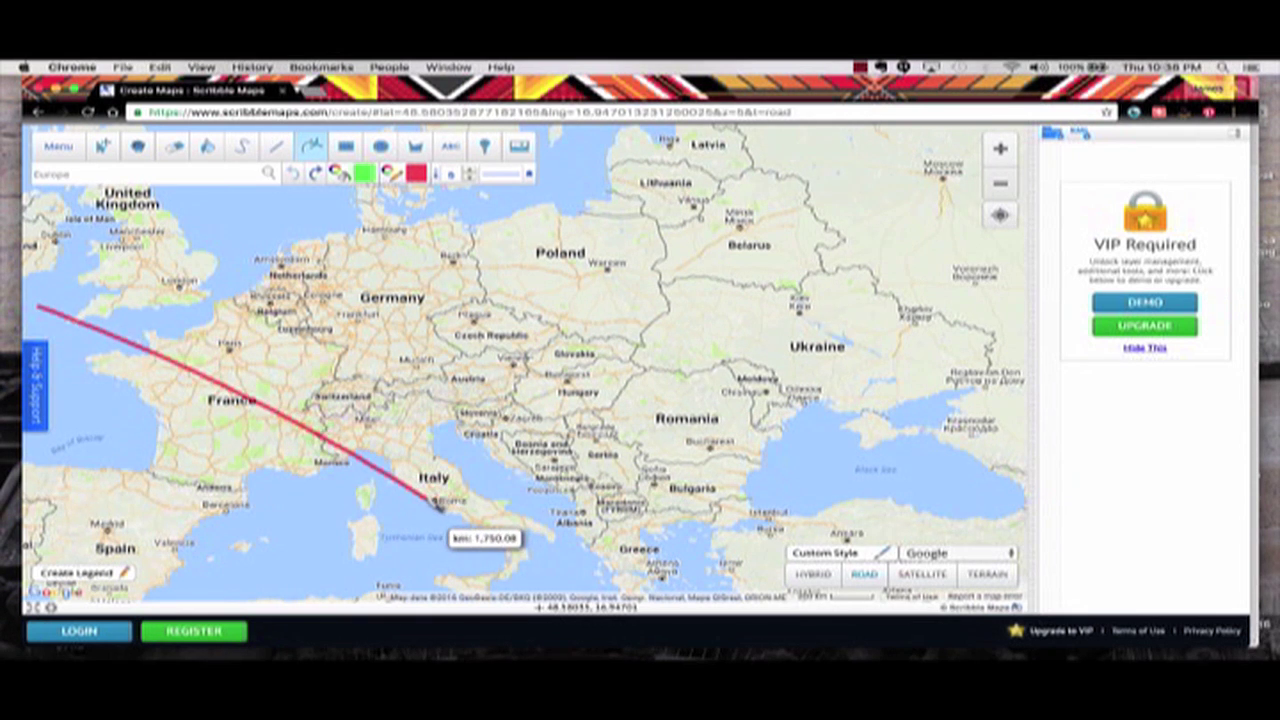
double_click(441, 503)
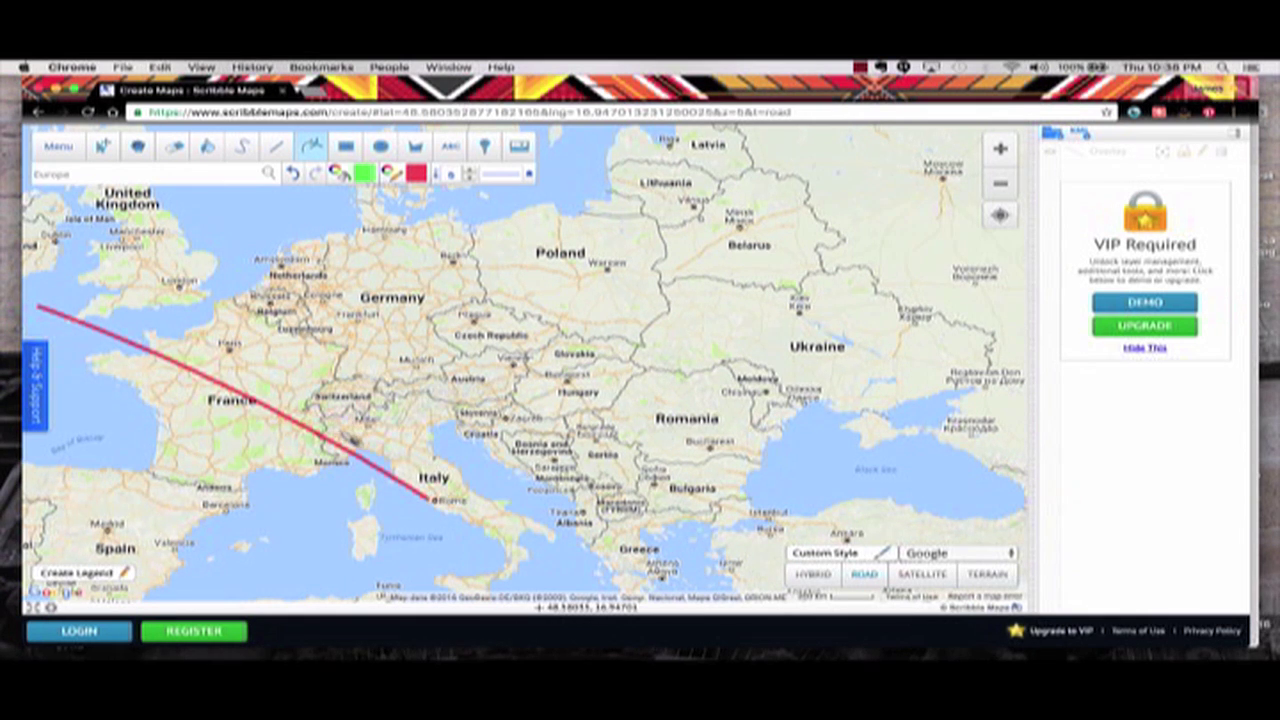
left_click(341, 432)
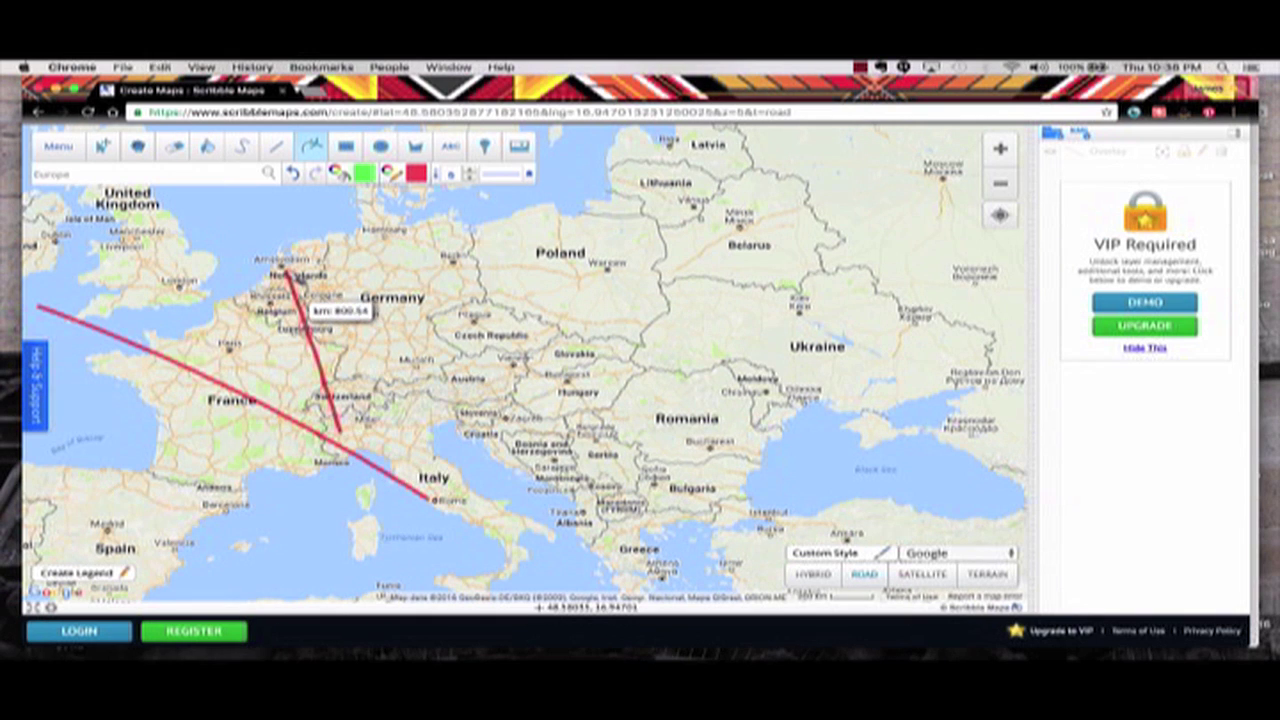
Finish the Alps–Netherlands–Vienna path and draw a red line from Prague to Warsaw
double_click(284, 269)
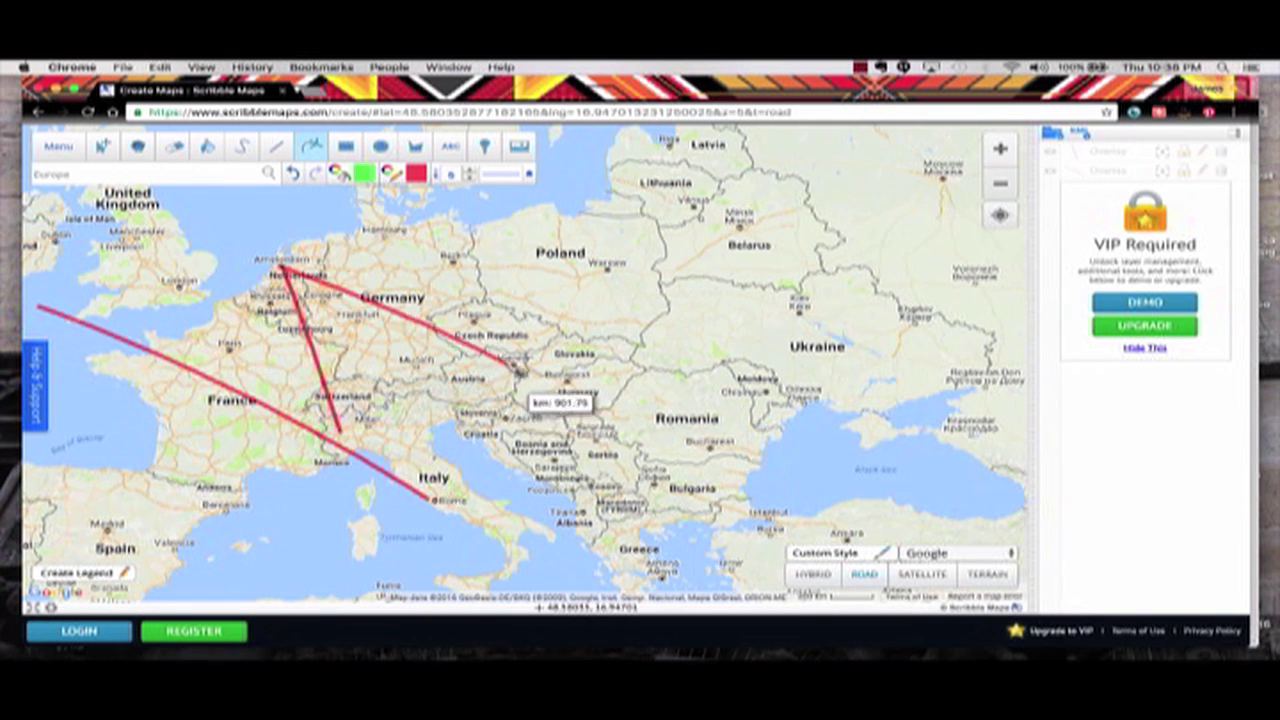
double_click(518, 370)
left_click(472, 321)
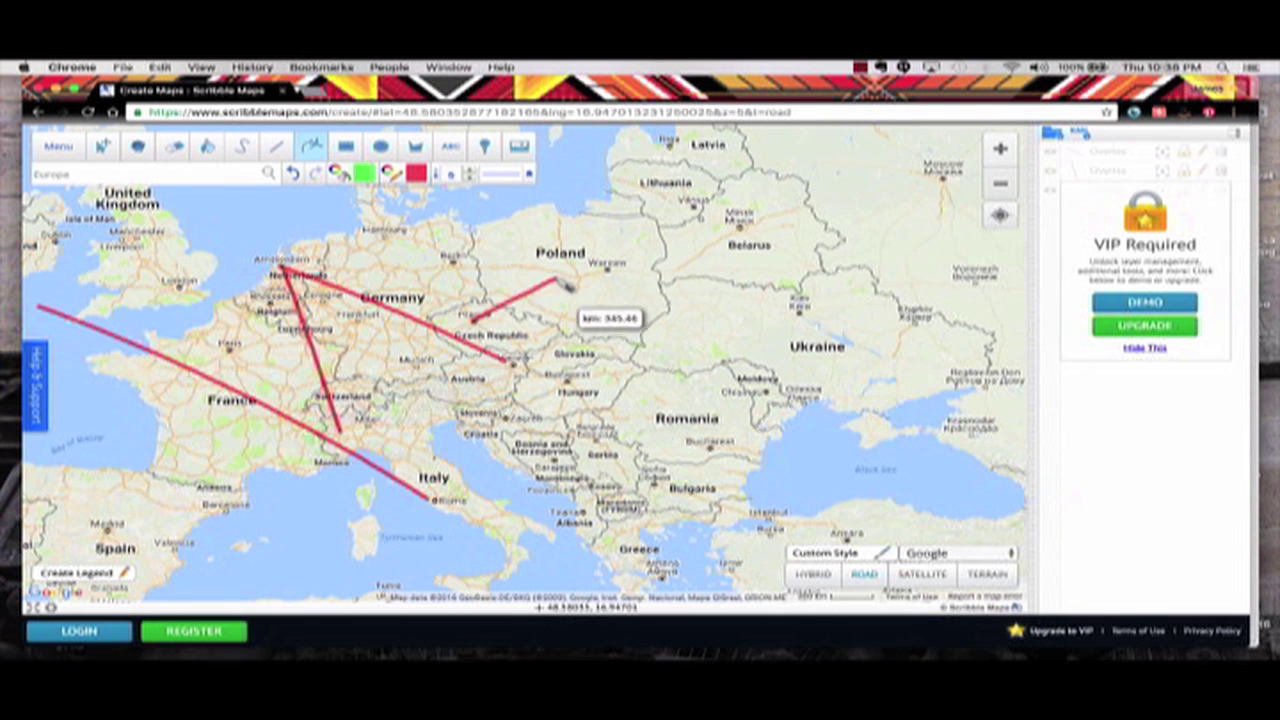
double_click(608, 269)
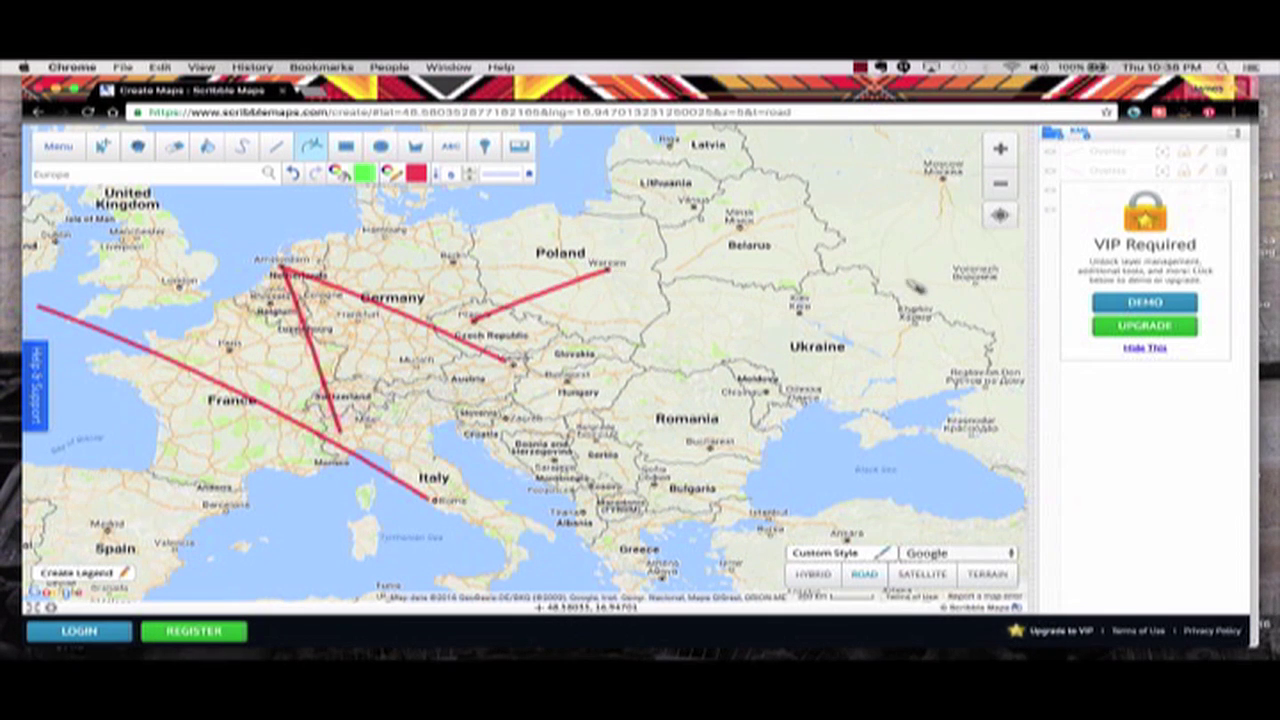
Add red segments from Warsaw to Krakow and from Krakow to Berlin
left_click(1001, 185)
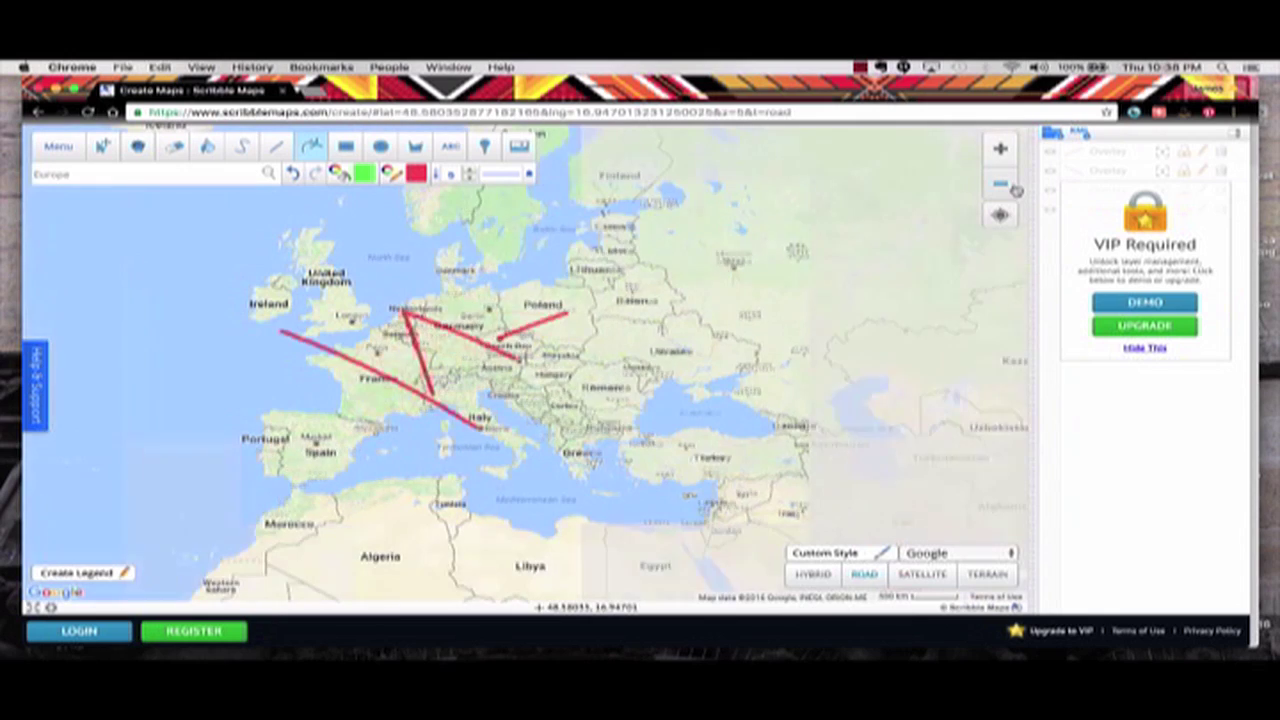
scroll(523, 357, "up", 2)
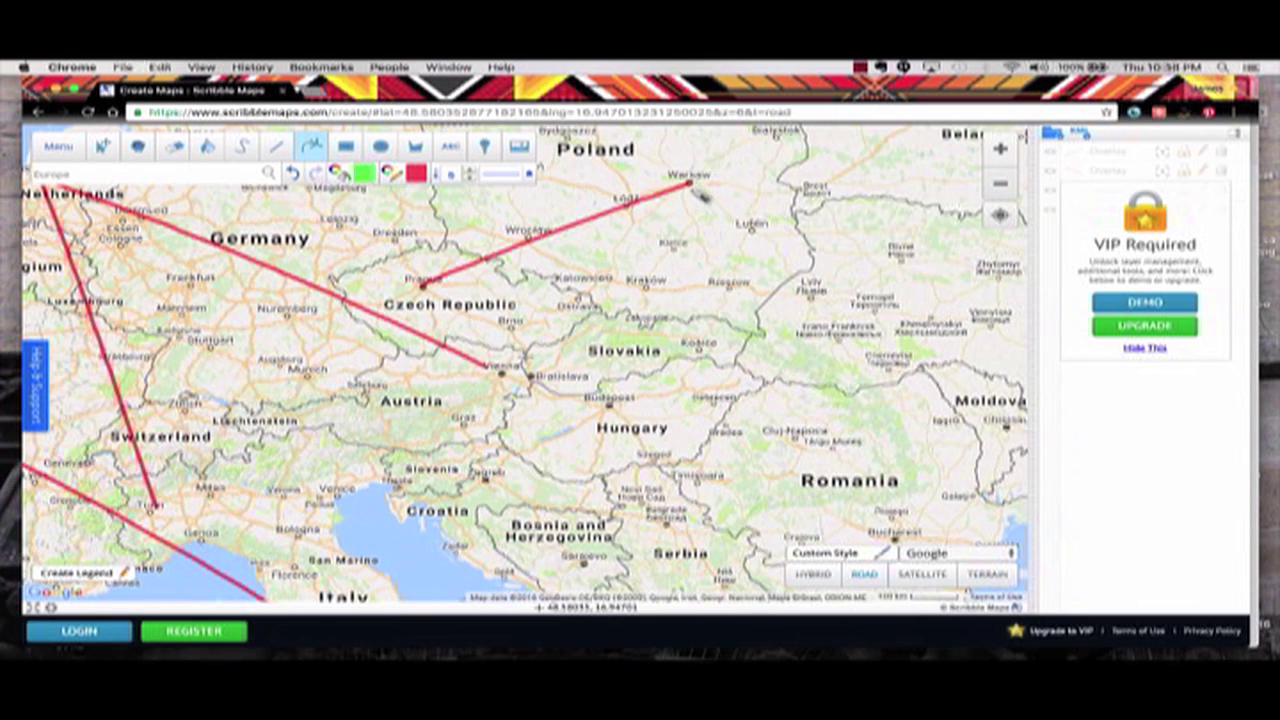
left_click(693, 184)
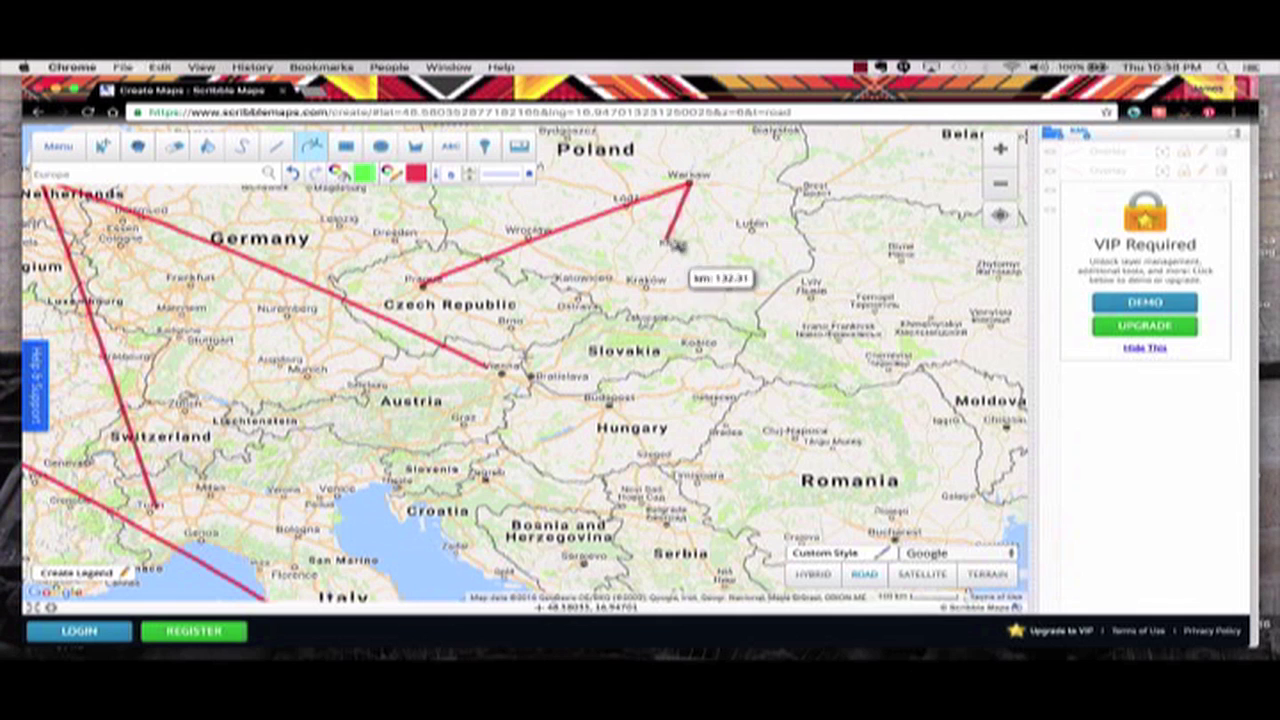
double_click(650, 290)
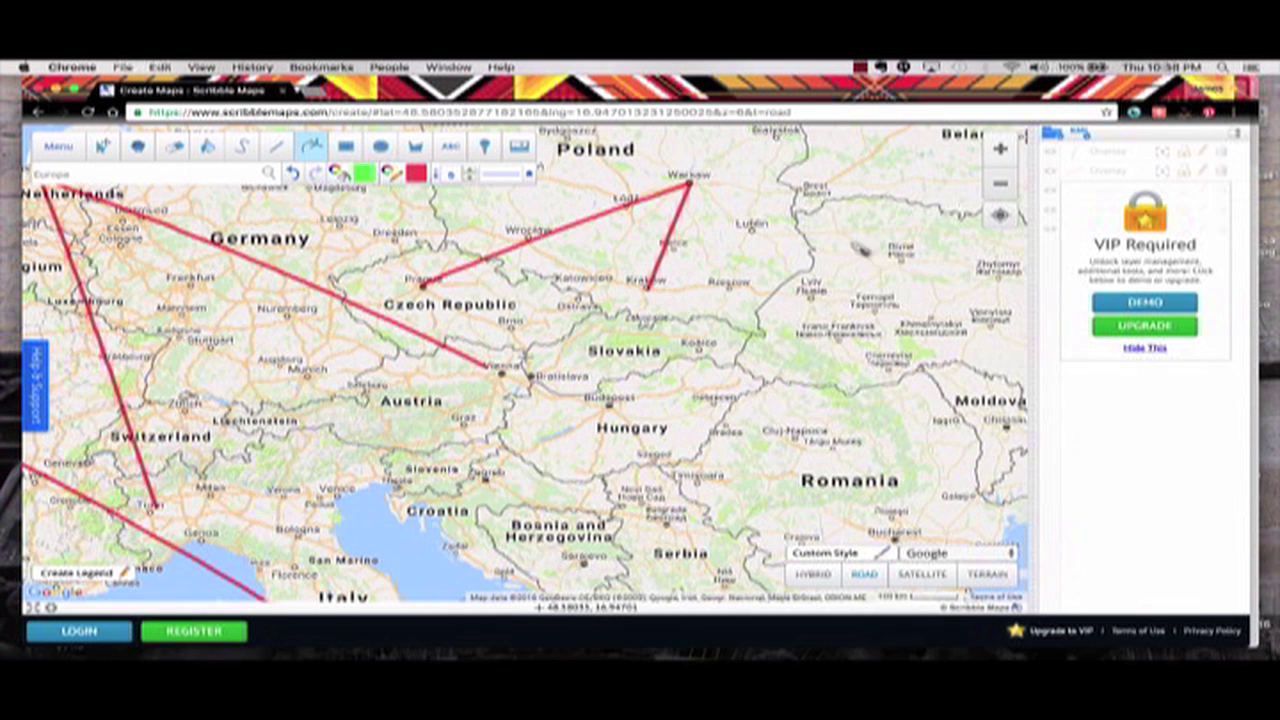
left_click(1000, 183)
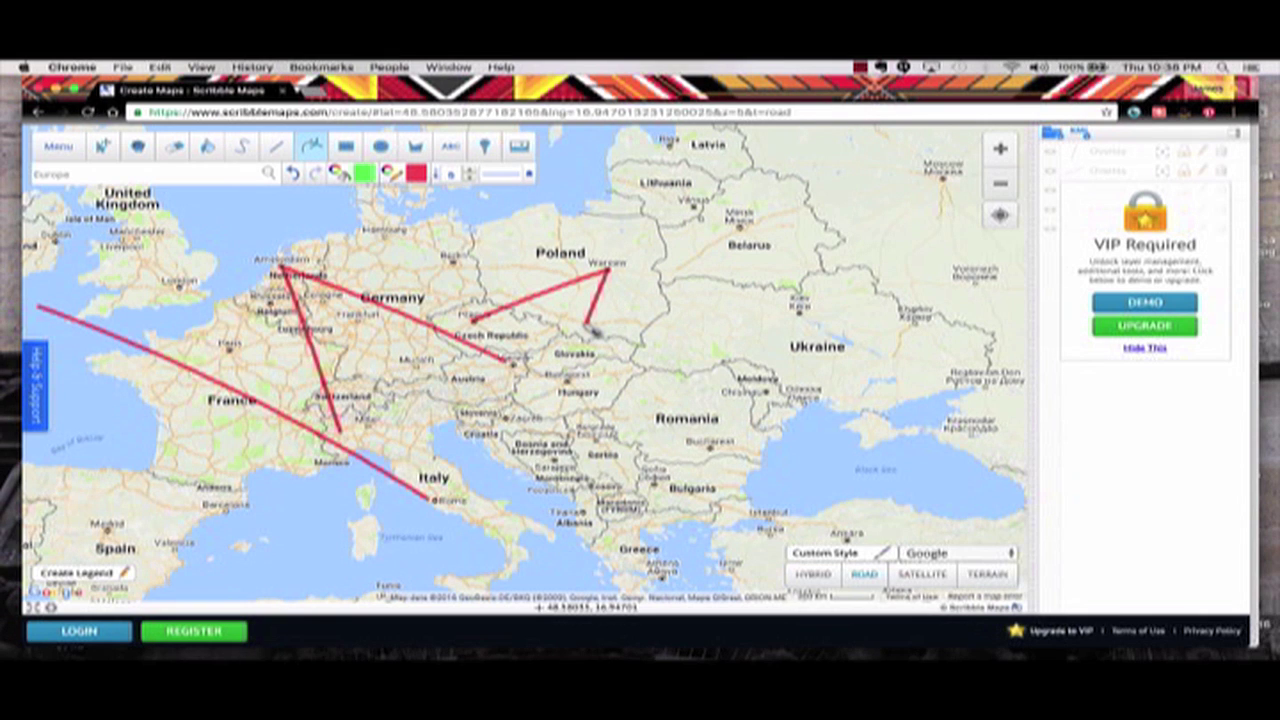
left_click(594, 329)
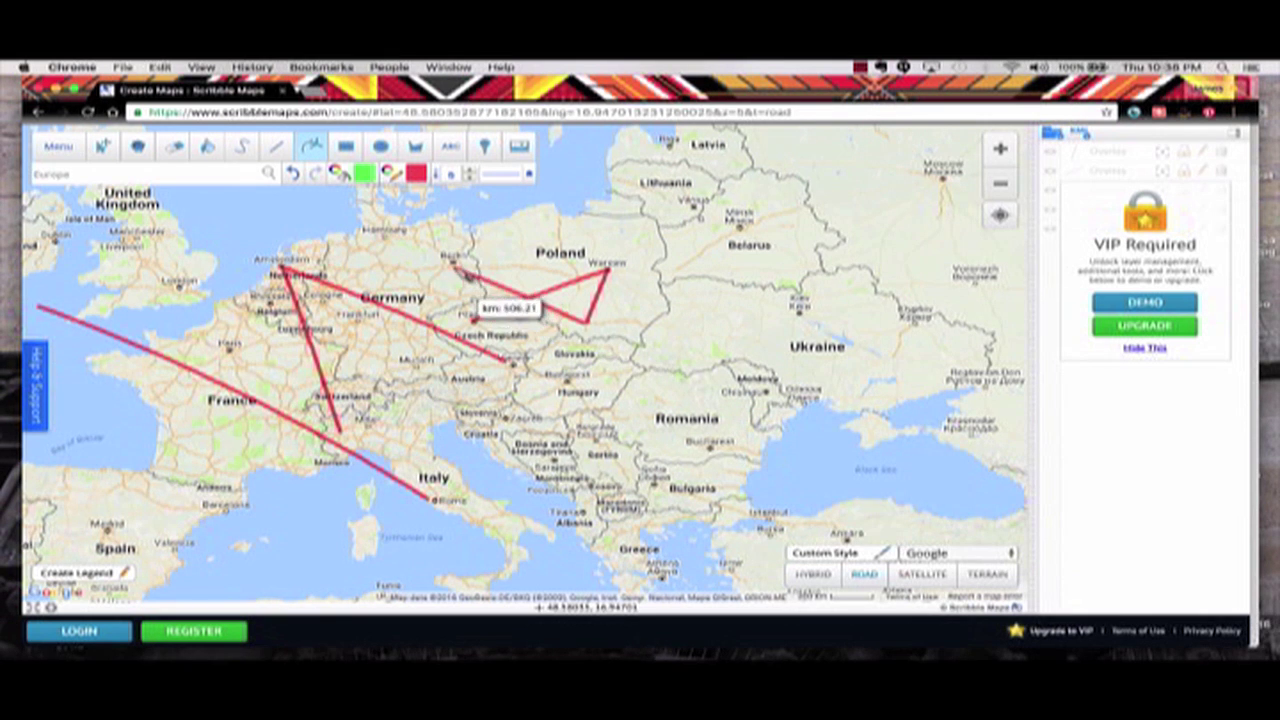
double_click(452, 263)
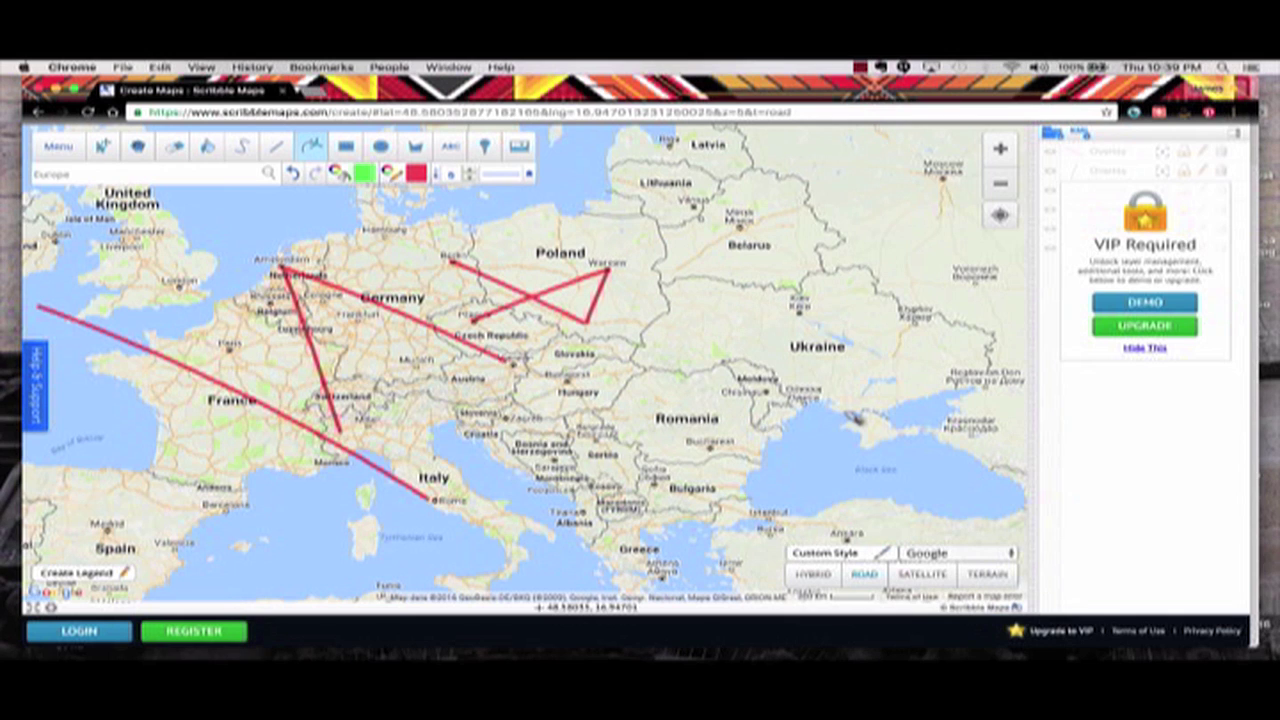
Place a text label near Amsterdam titled 'James's Holiday' and save it
left_click(450, 147)
left_click(336, 240)
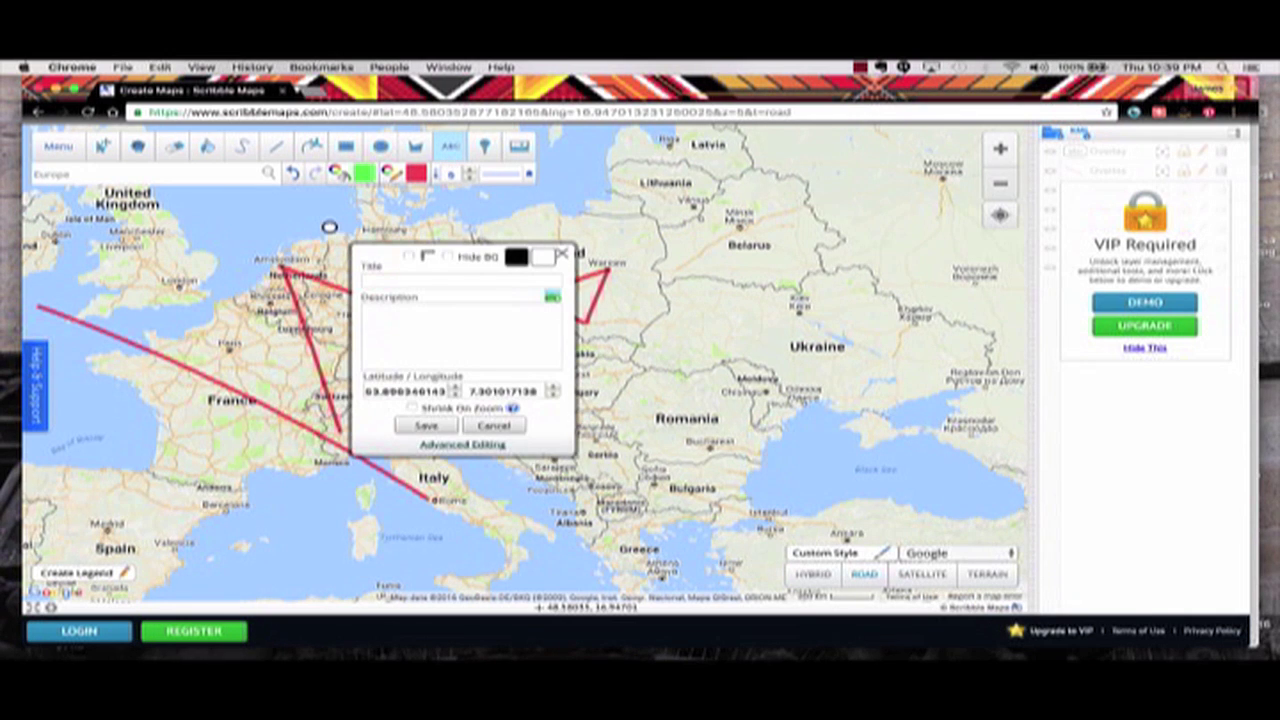
type("James's Holiday")
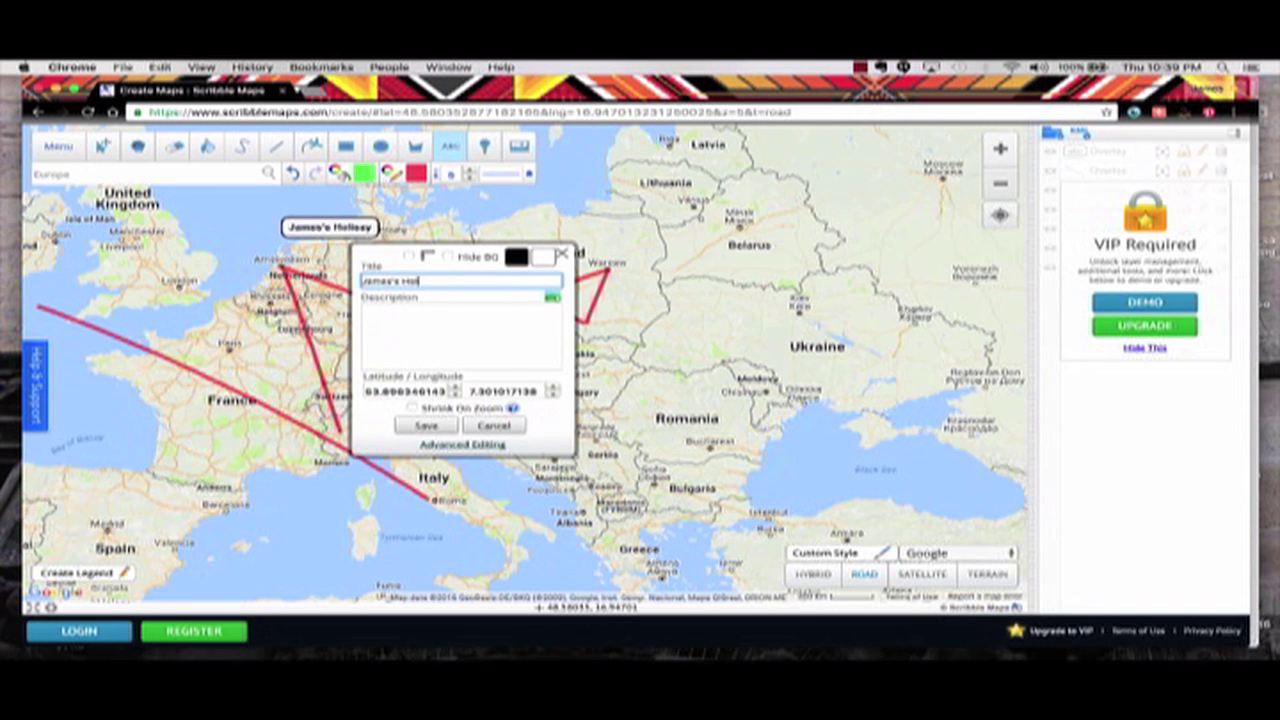
key("BackSpace")
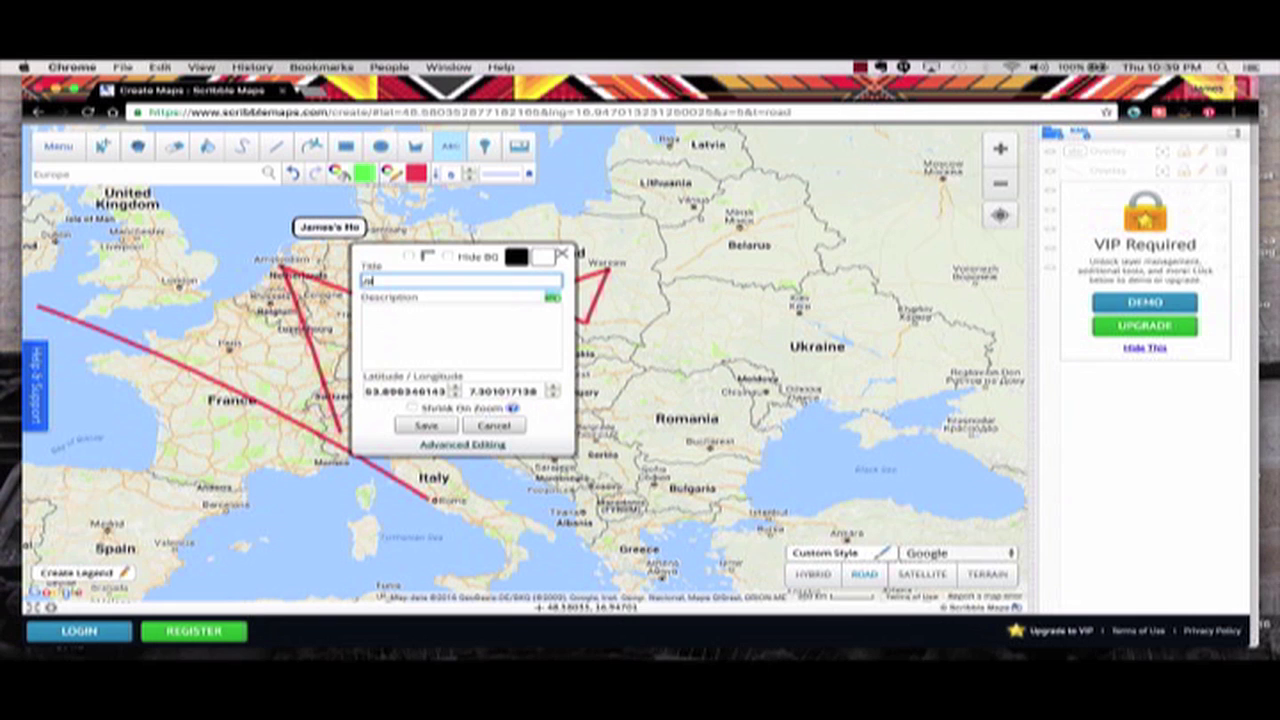
type("s")
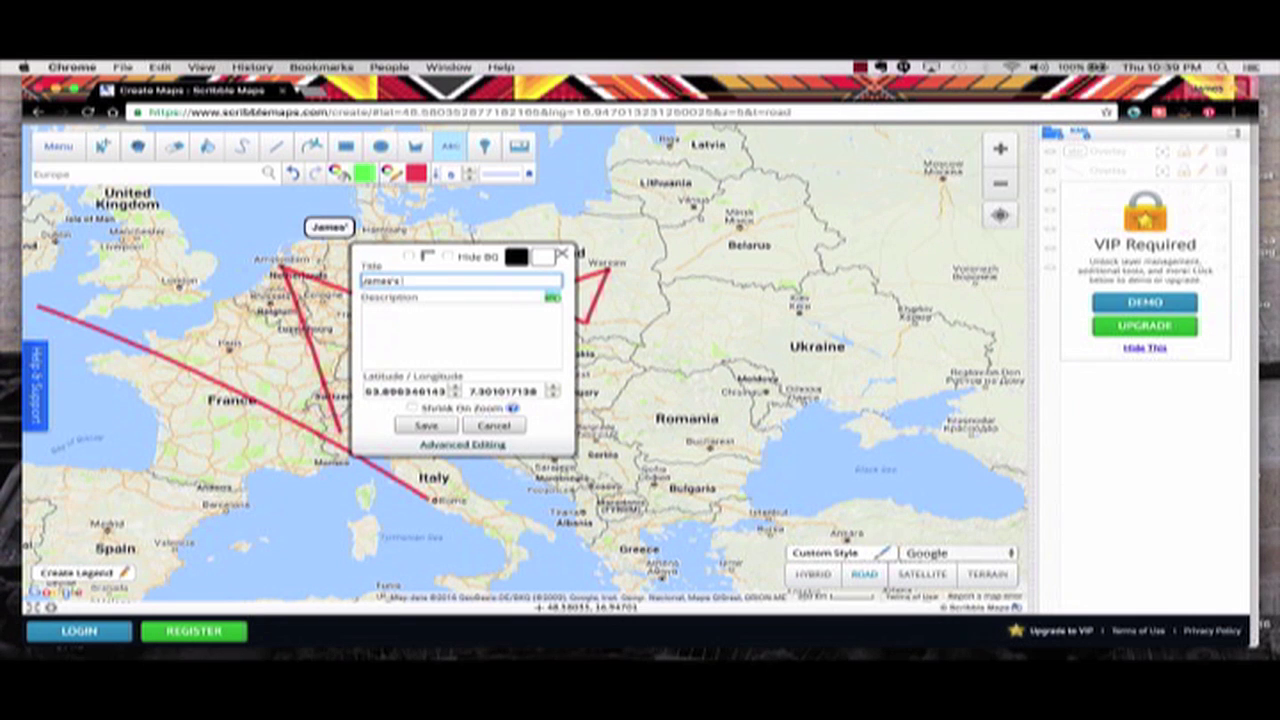
type(" Holiday")
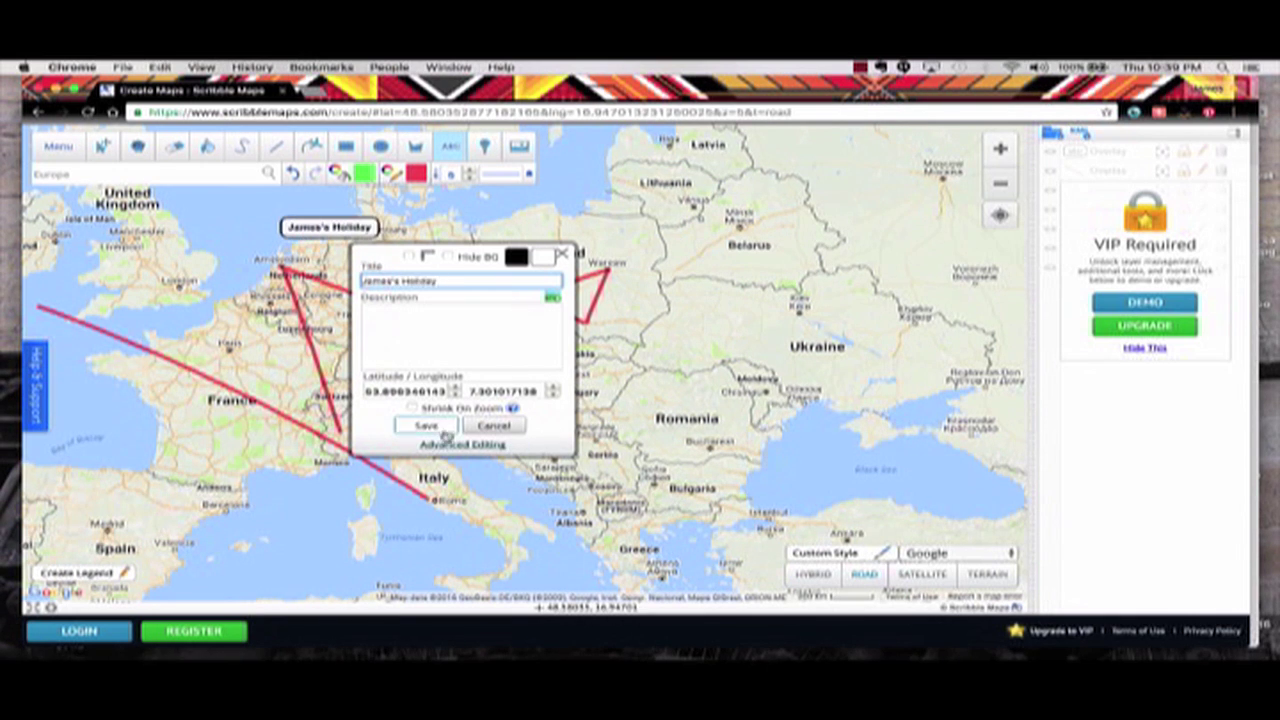
left_click(440, 427)
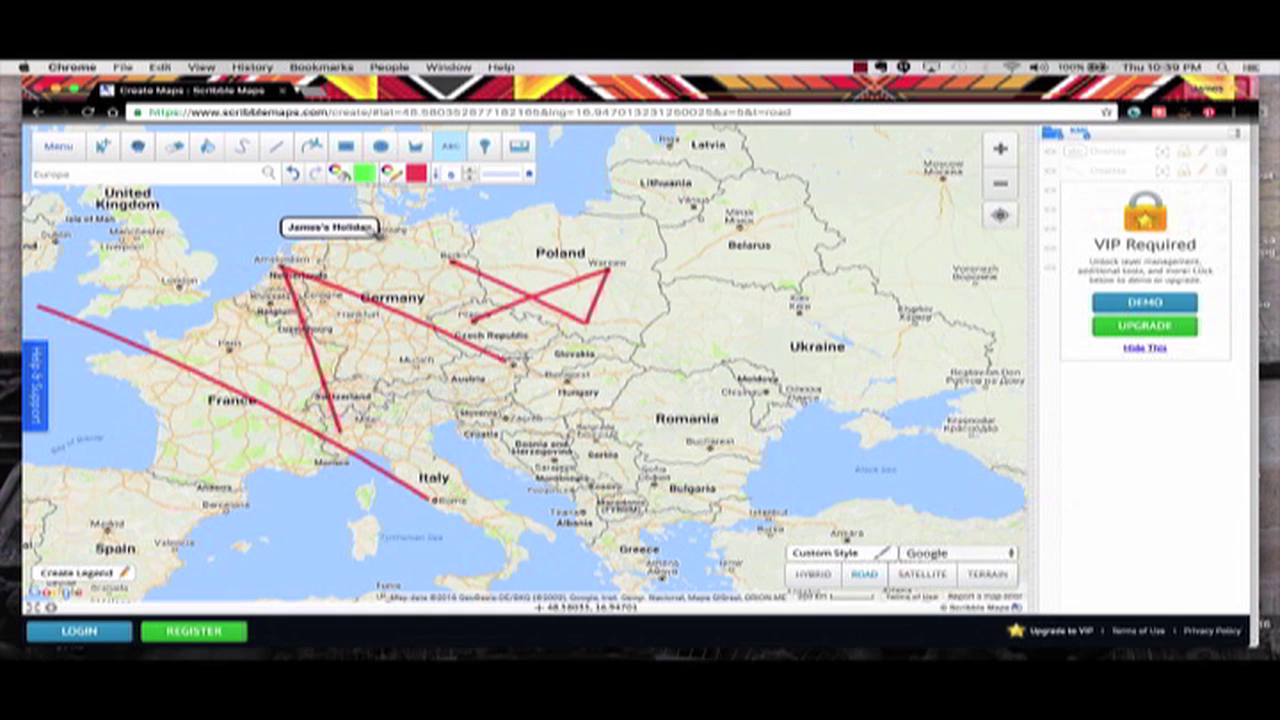
Move the 'James's Holiday' label east over northern Germany
left_click(102, 147)
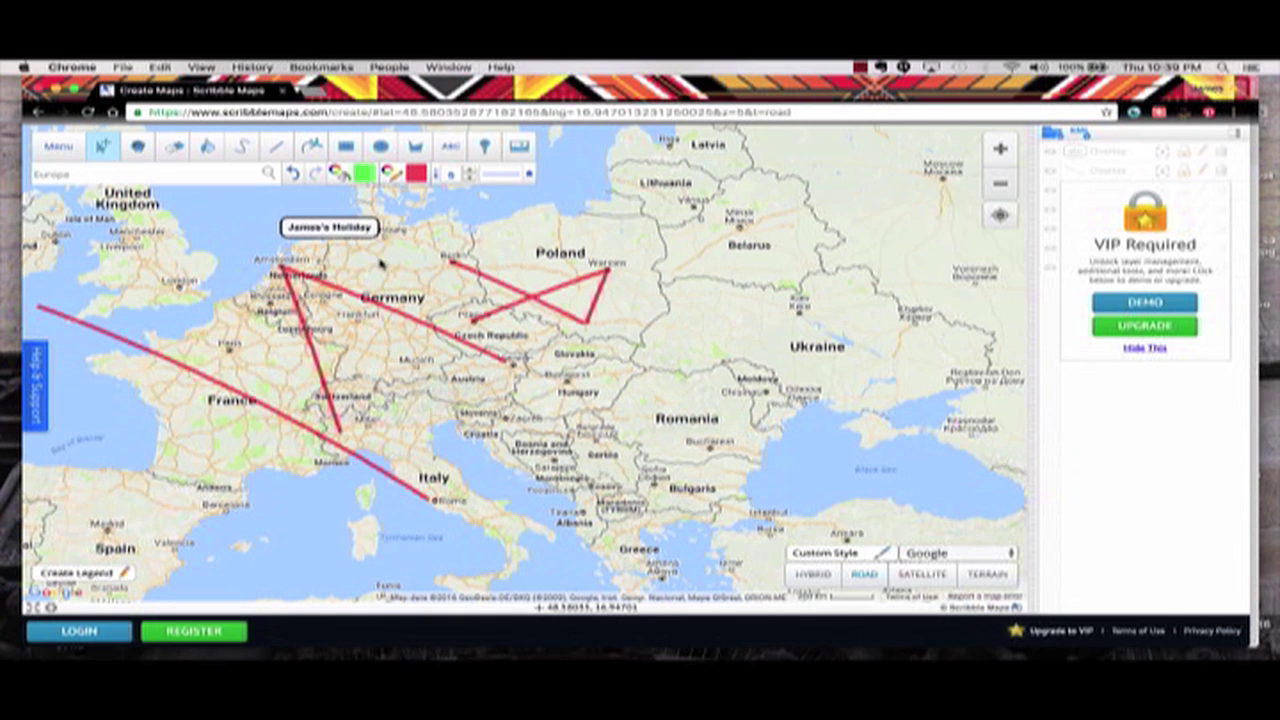
left_click(346, 224)
left_click_drag(354, 220, 430, 222)
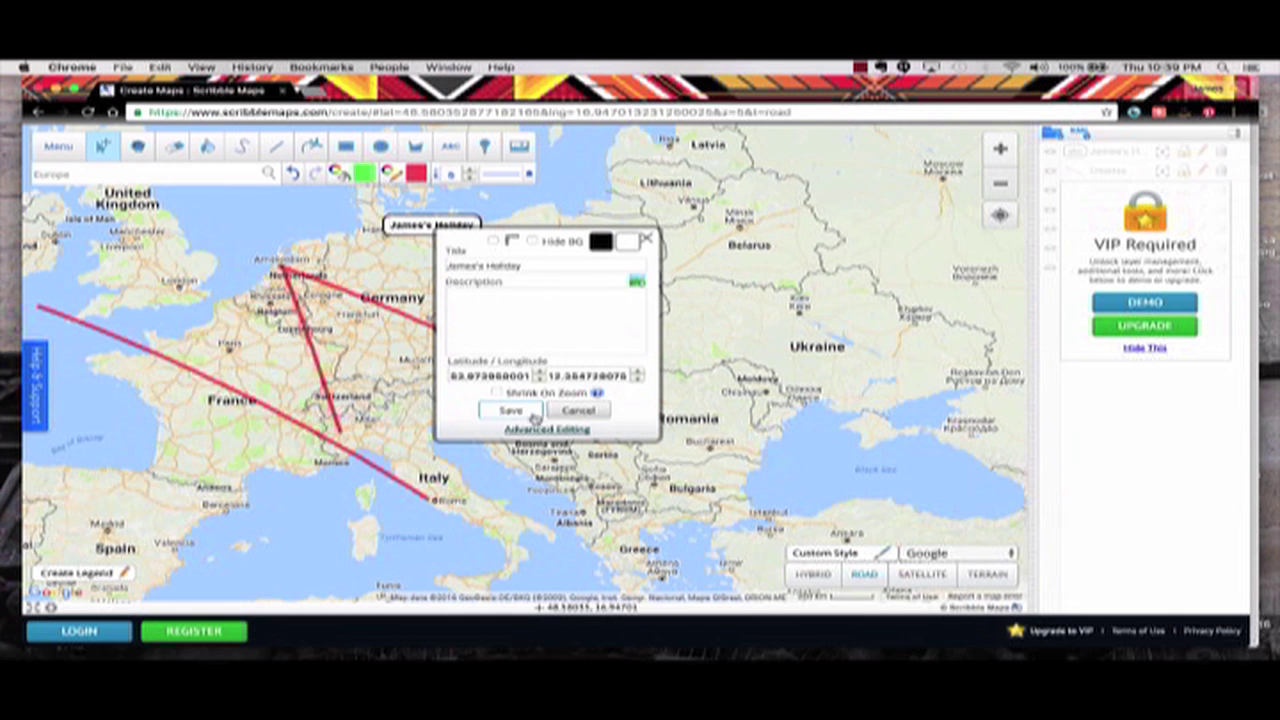
left_click(578, 410)
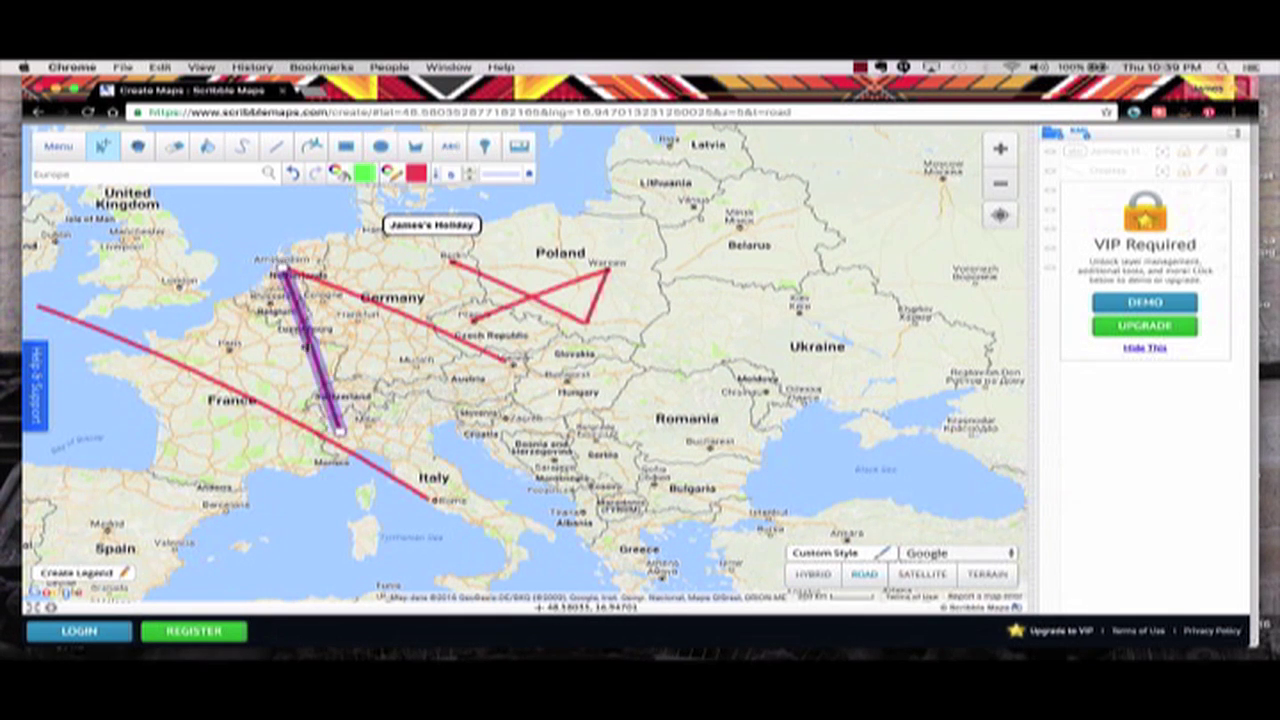
left_click(381, 146)
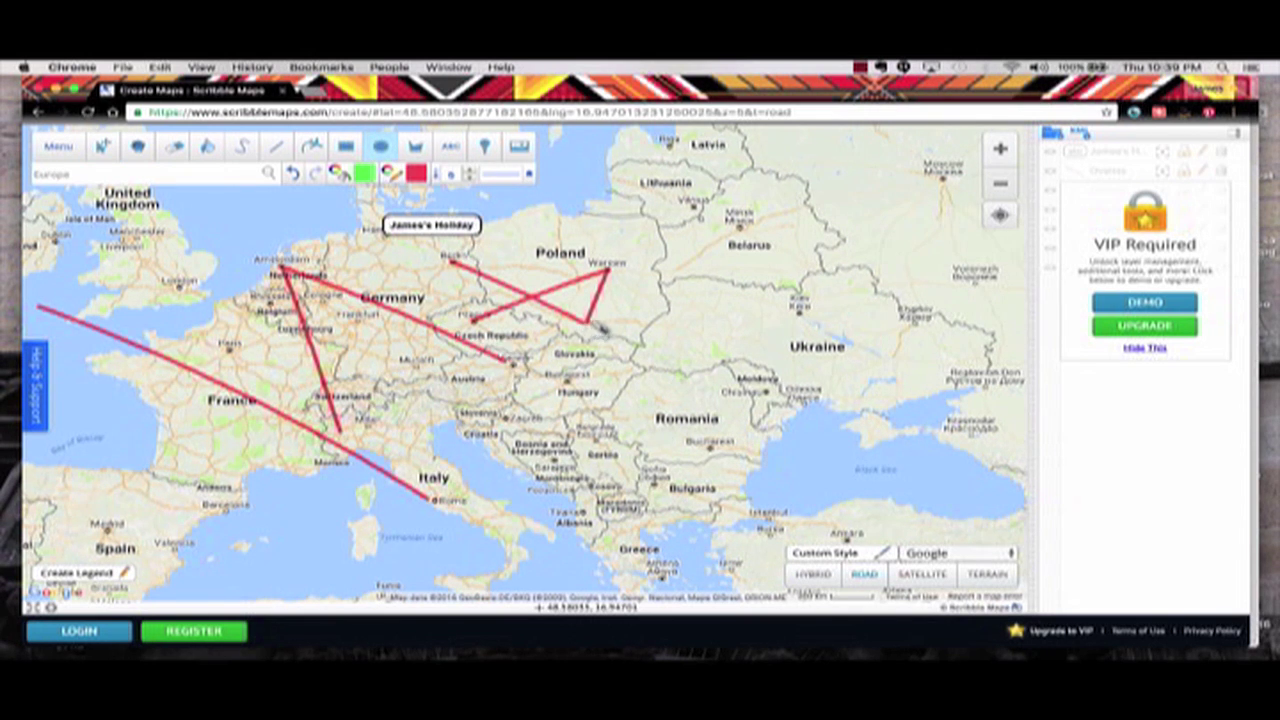
Draw a trial circle at Kraków, try a #7159FF fill, then undo the circle
mouse_move(587, 318)
left_mouse_down()
mouse_move(595, 345)
mouse_move(590, 333)
left_mouse_up()
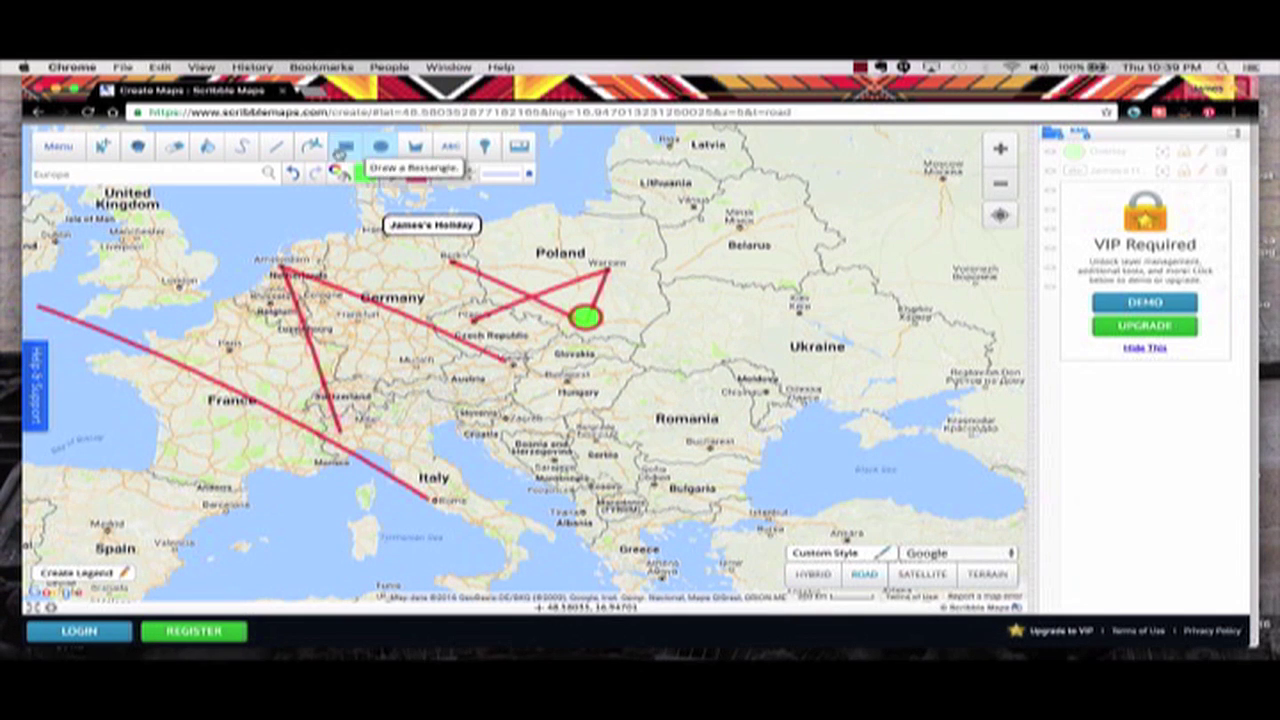
left_click(364, 173)
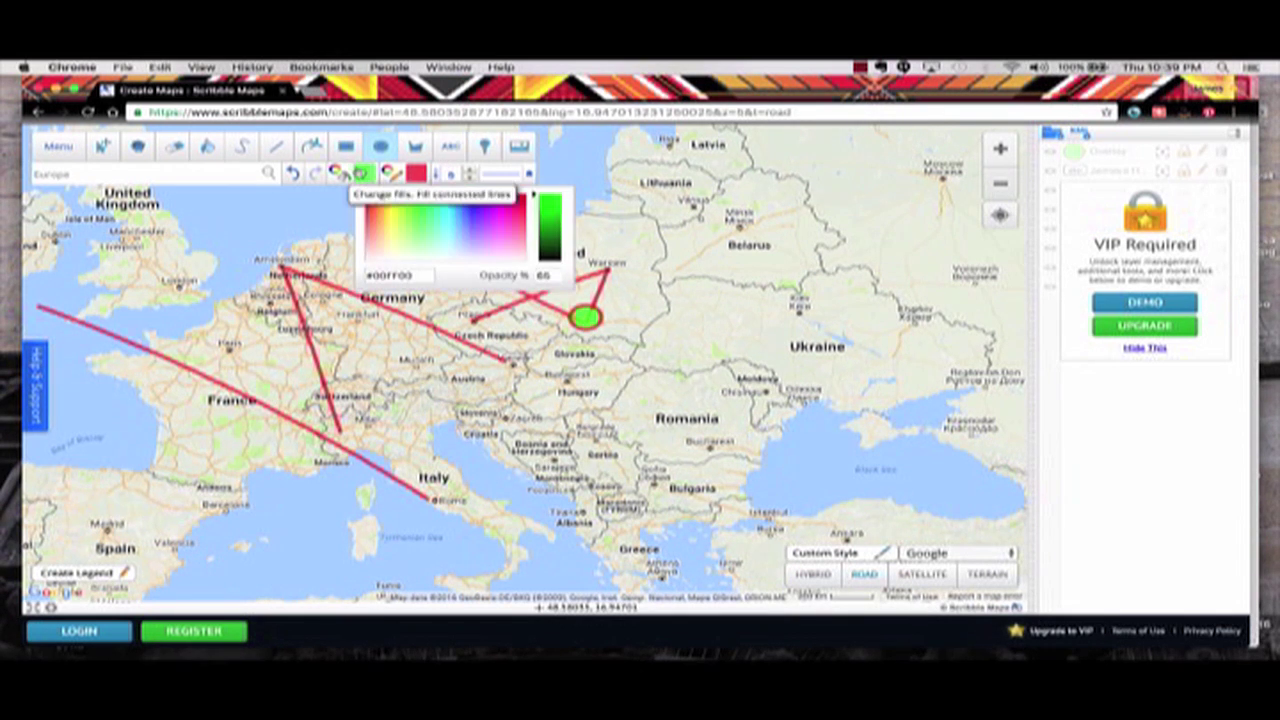
left_click(471, 213)
left_click_drag(471, 213, 476, 215)
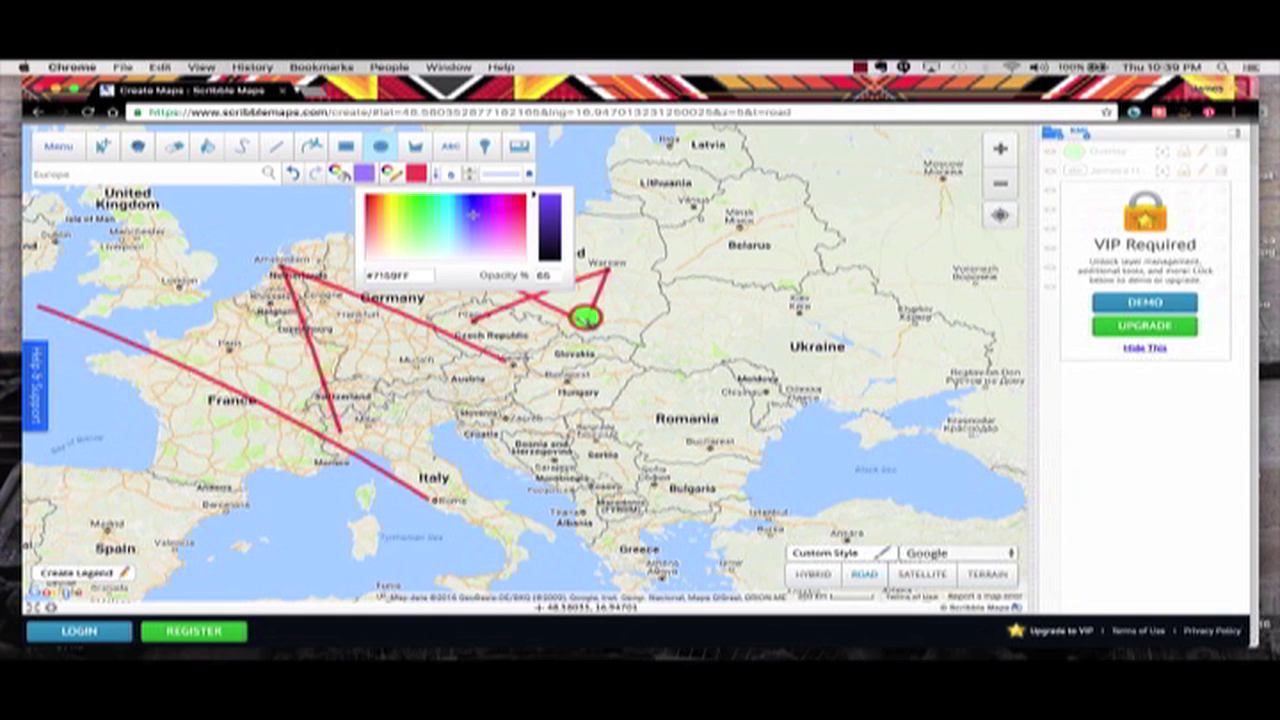
left_click(590, 320)
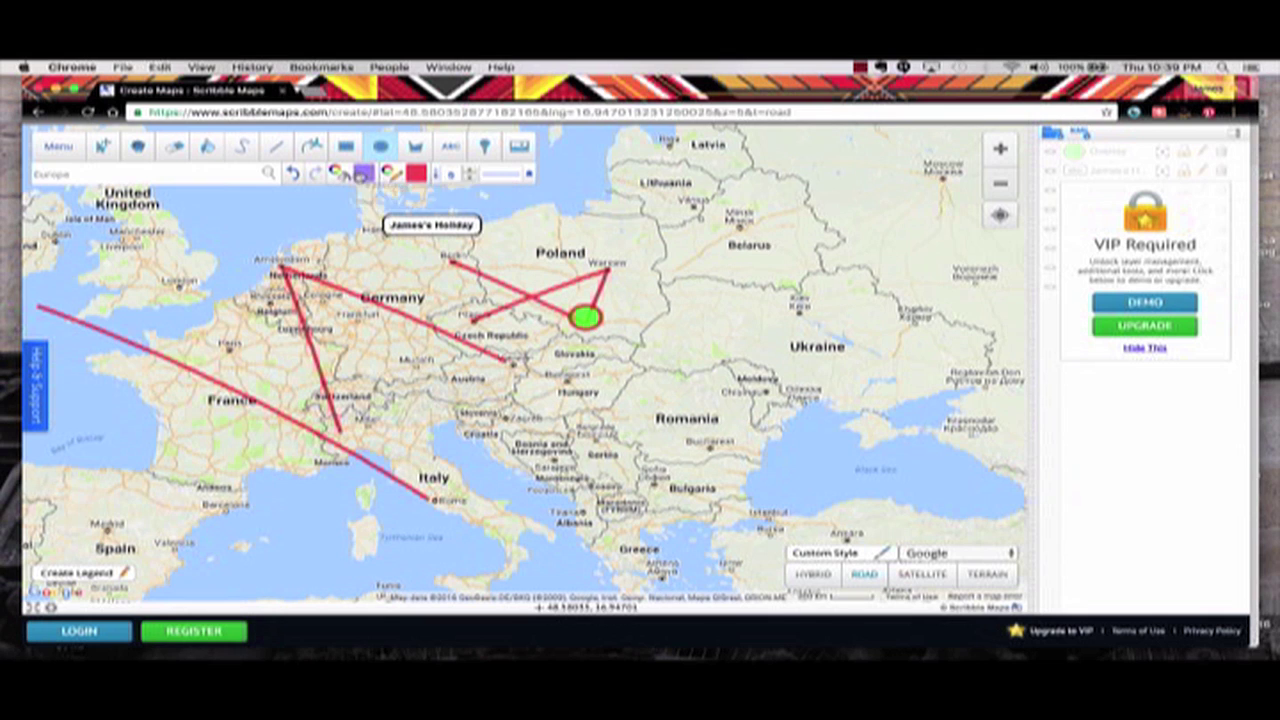
left_click(364, 173)
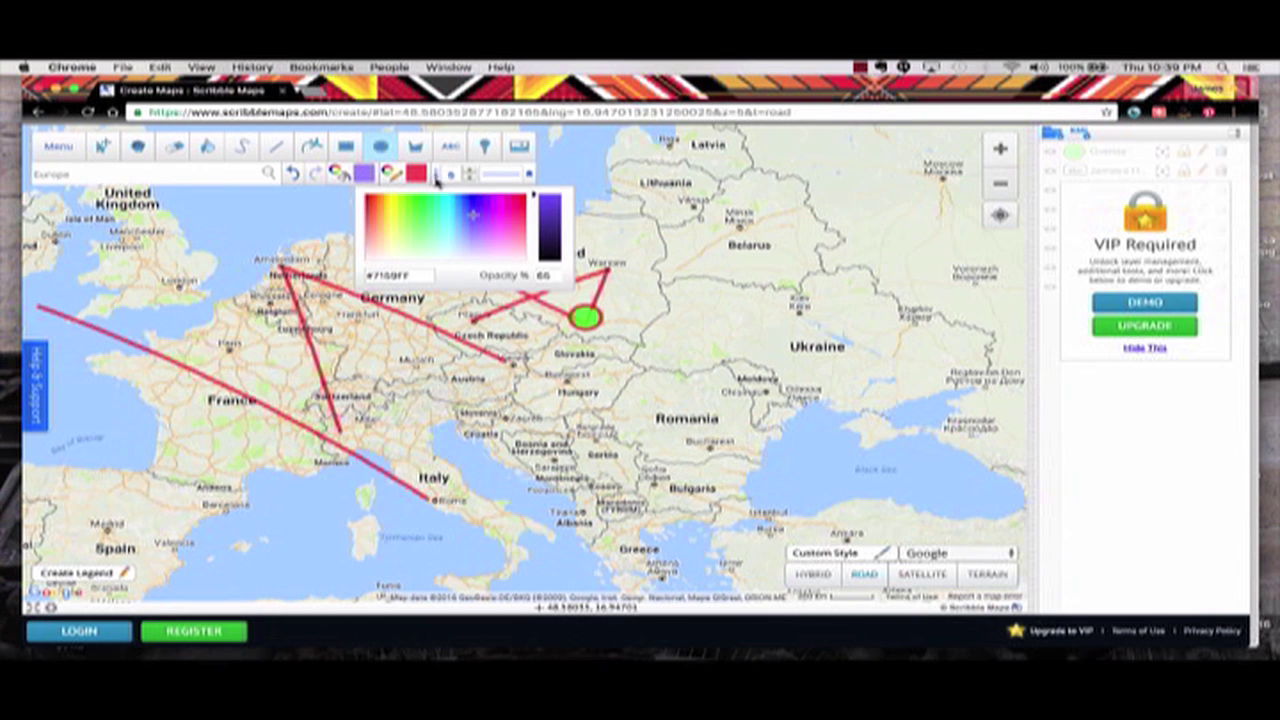
left_click(398, 158)
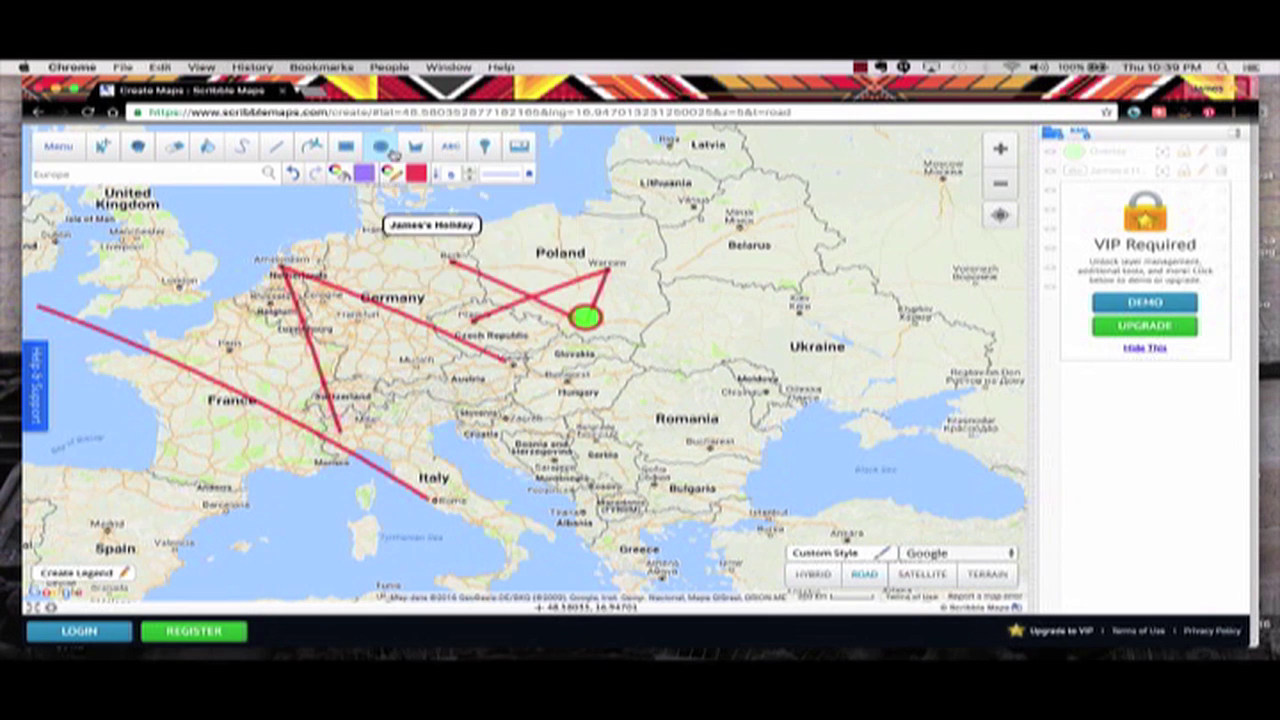
key("ctrl+z")
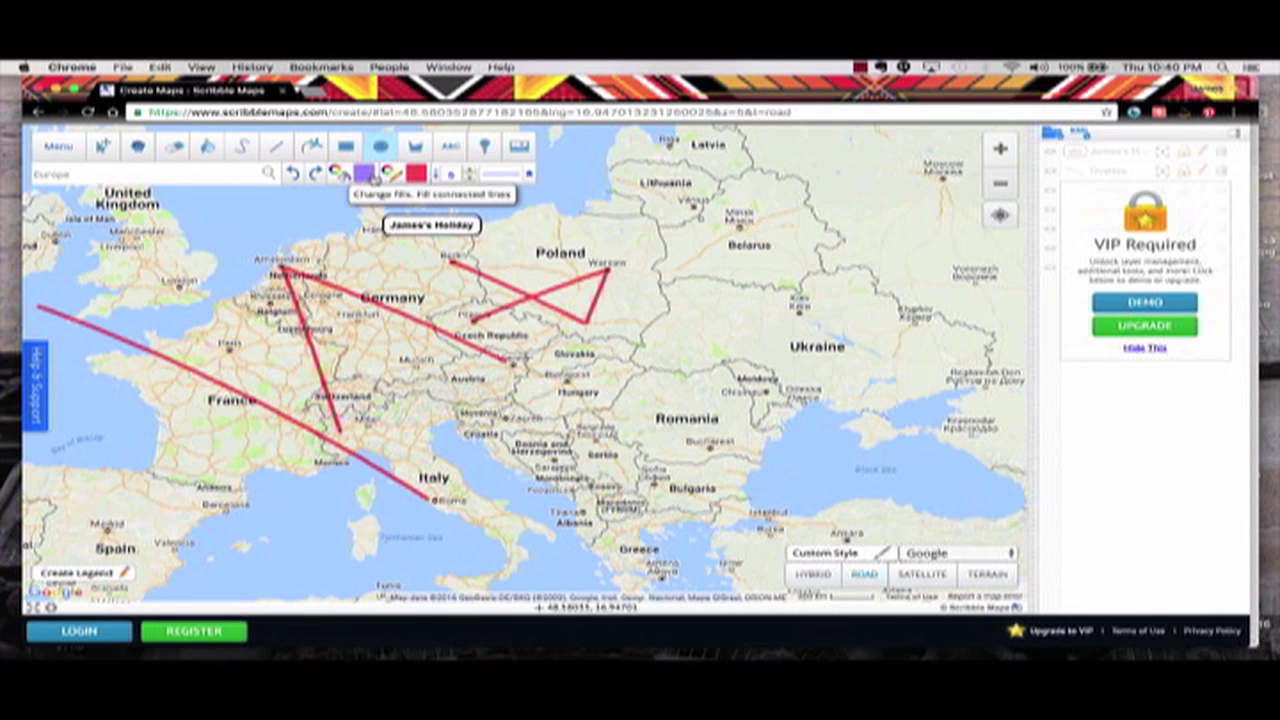
Set the fill colour to #23104F and draw a small circle at Kraków
left_click(366, 176)
left_click(547, 245)
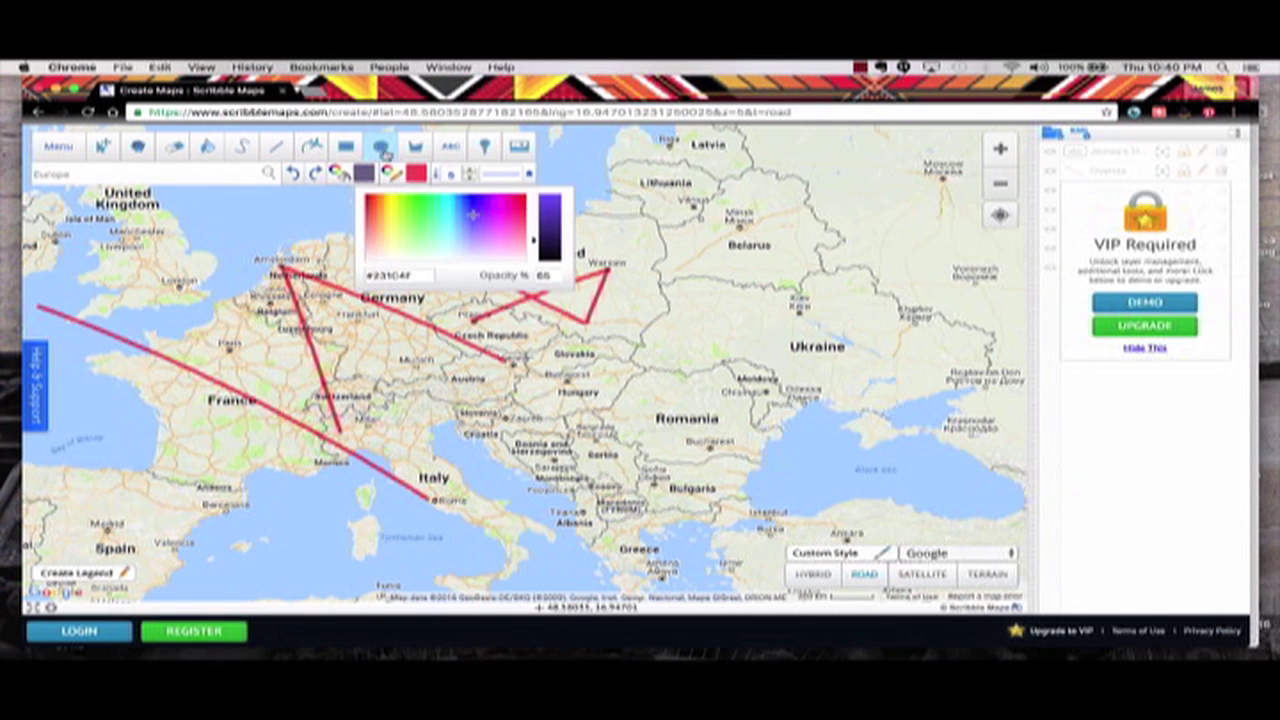
left_click_drag(580, 320, 596, 334)
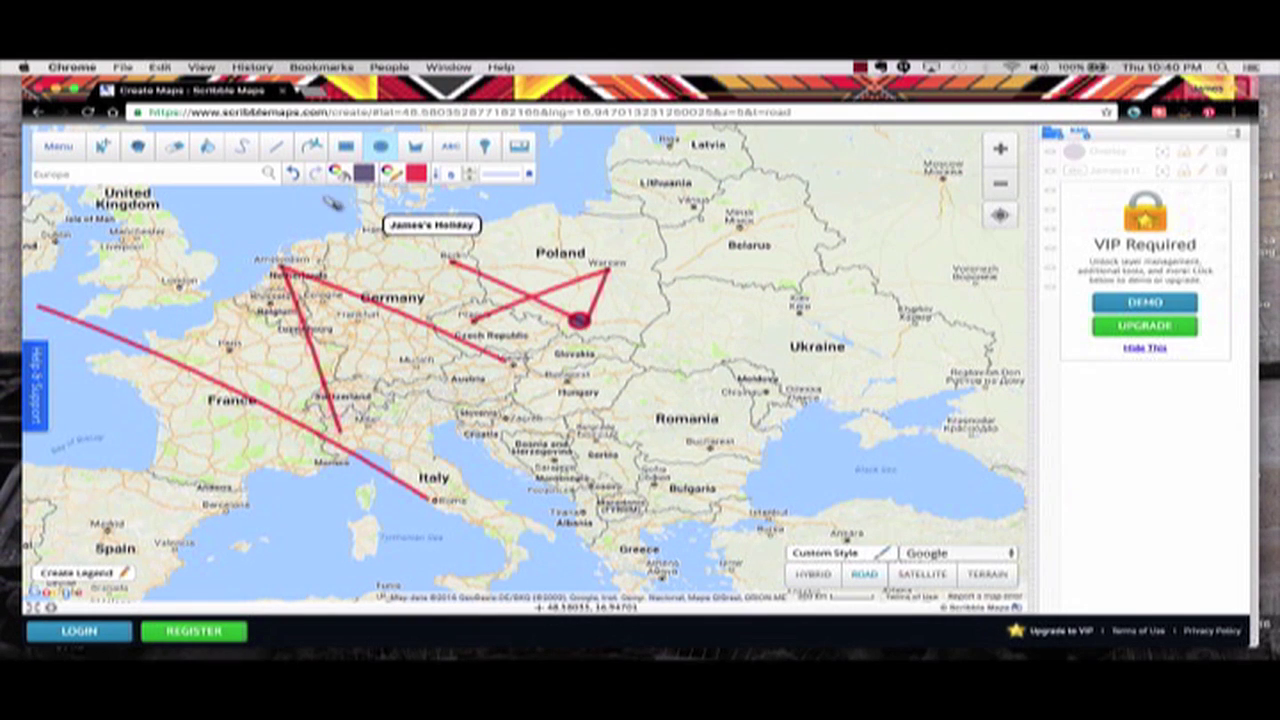
left_click(450, 146)
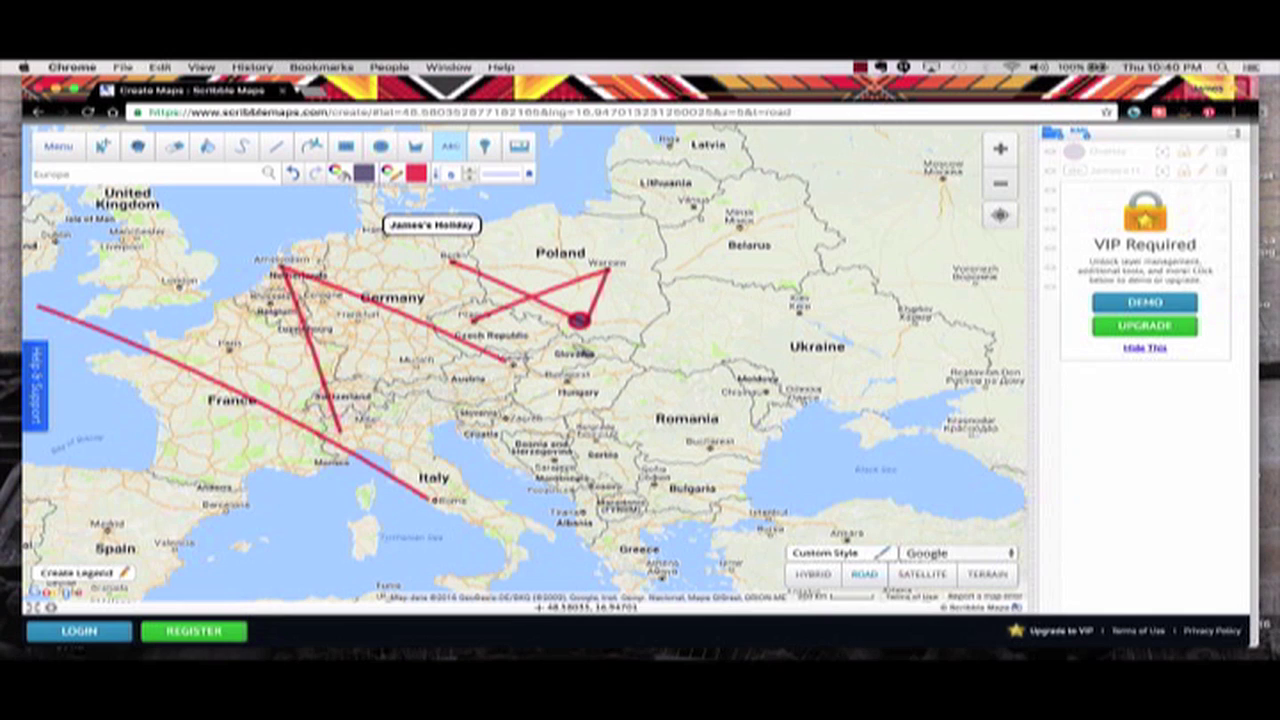
Add a 'Krakow, Poland' label beside the Kraków circle and discard the stray empty label
left_click(572, 329)
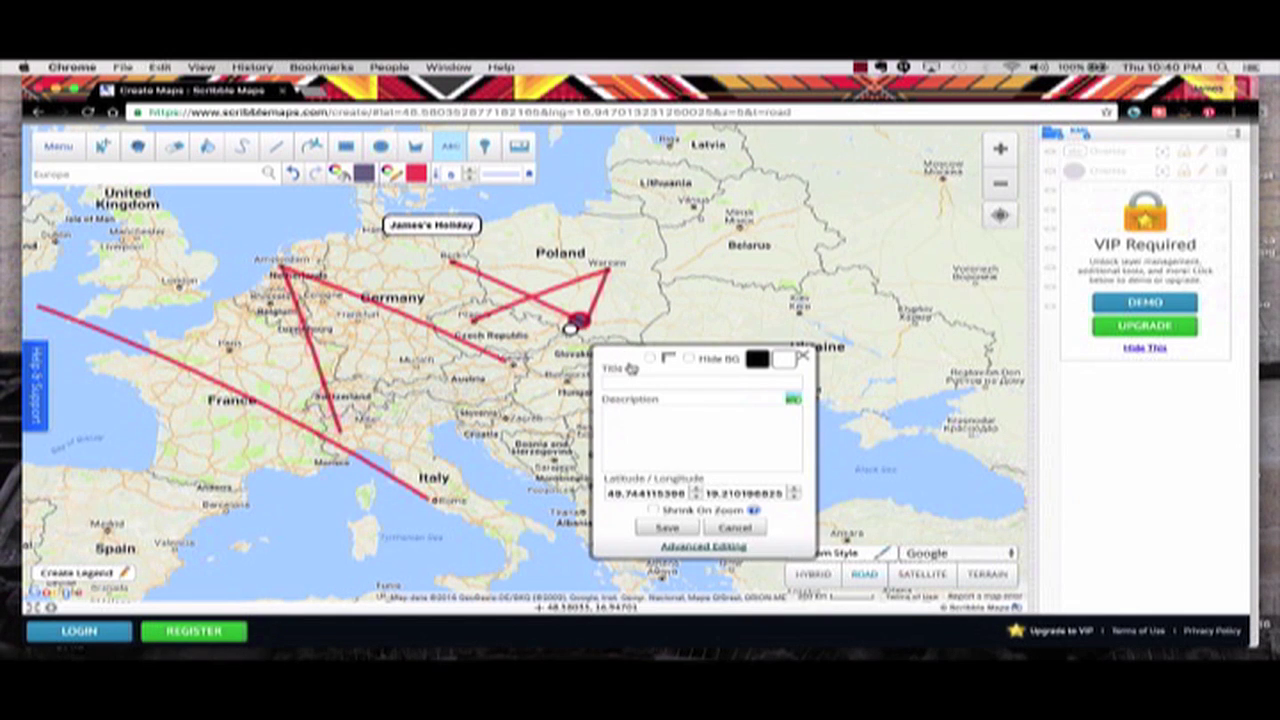
left_click(628, 384)
type("Krakow")
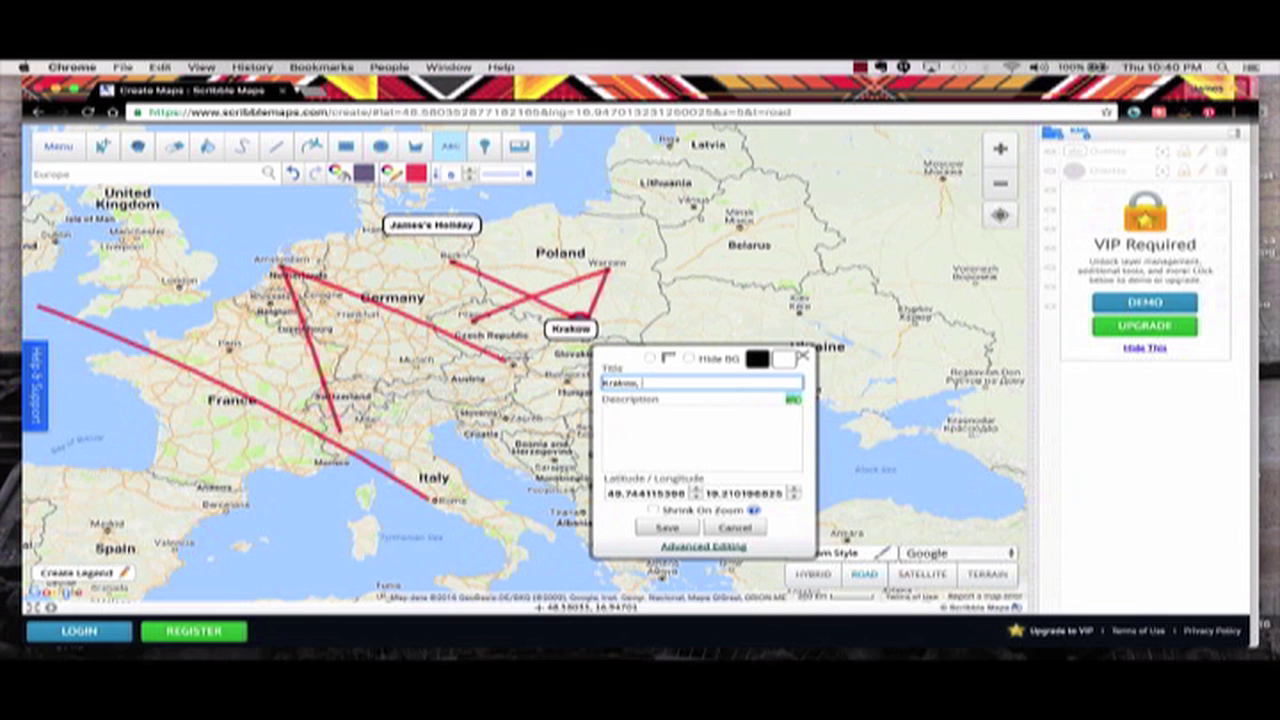
type(", Poland")
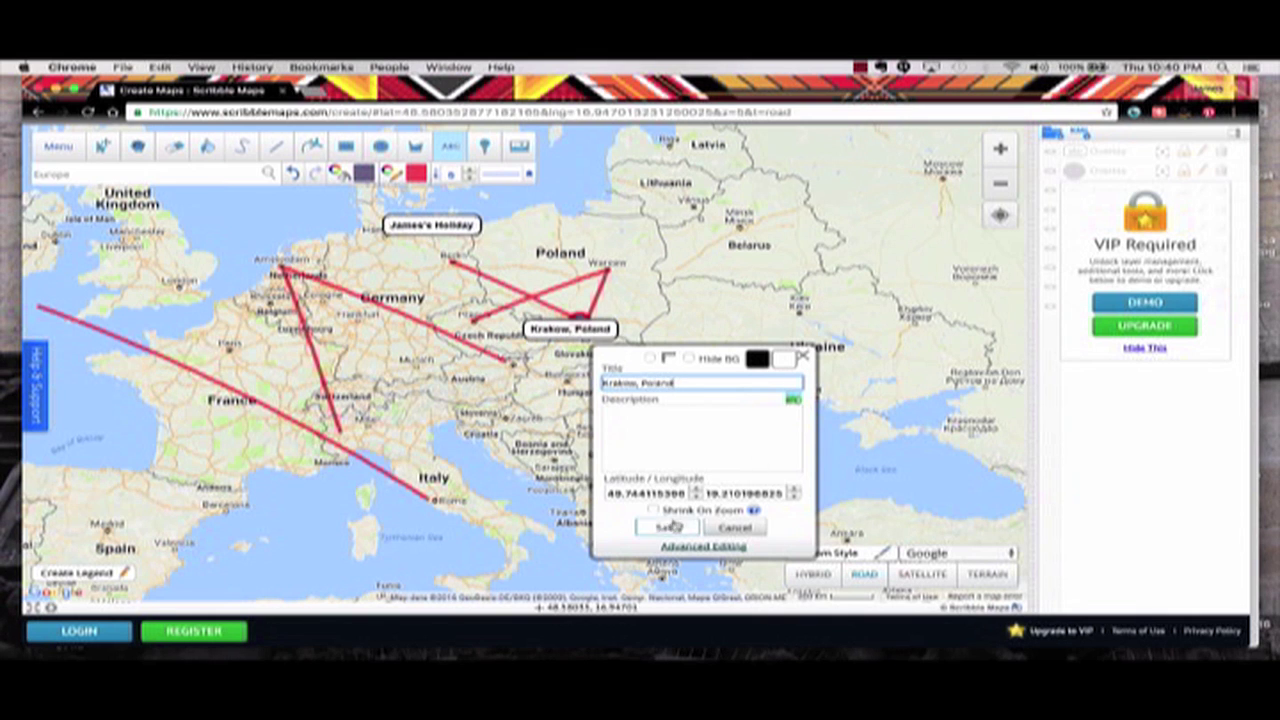
left_click(667, 527)
left_click(780, 378)
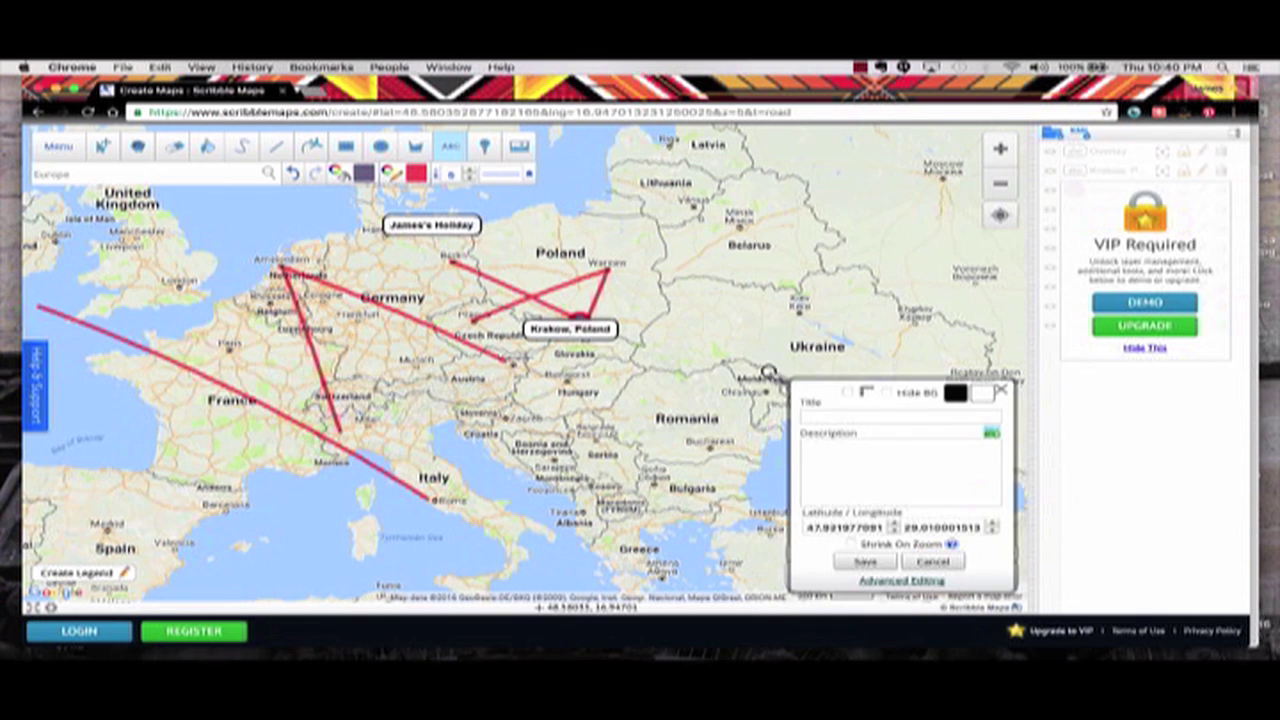
left_click(1004, 390)
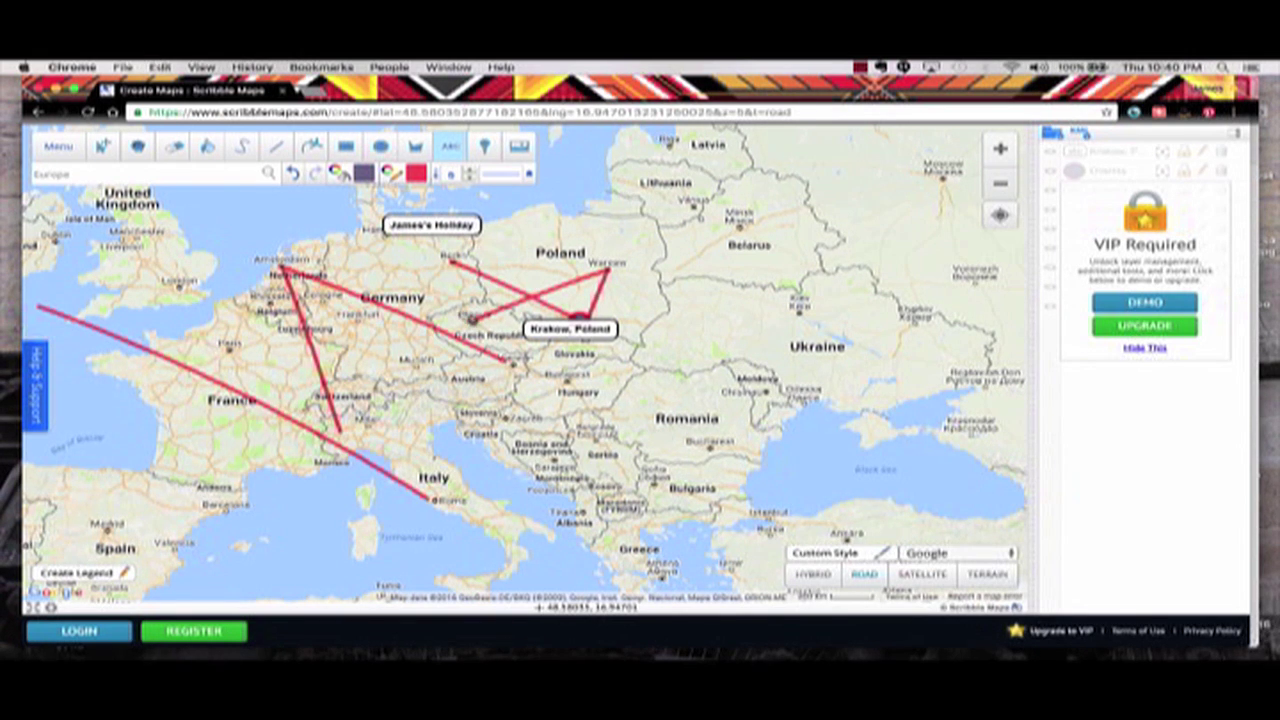
Bring up the Save Map window from the main menu, then close it without saving
left_click(73, 148)
left_click(461, 313)
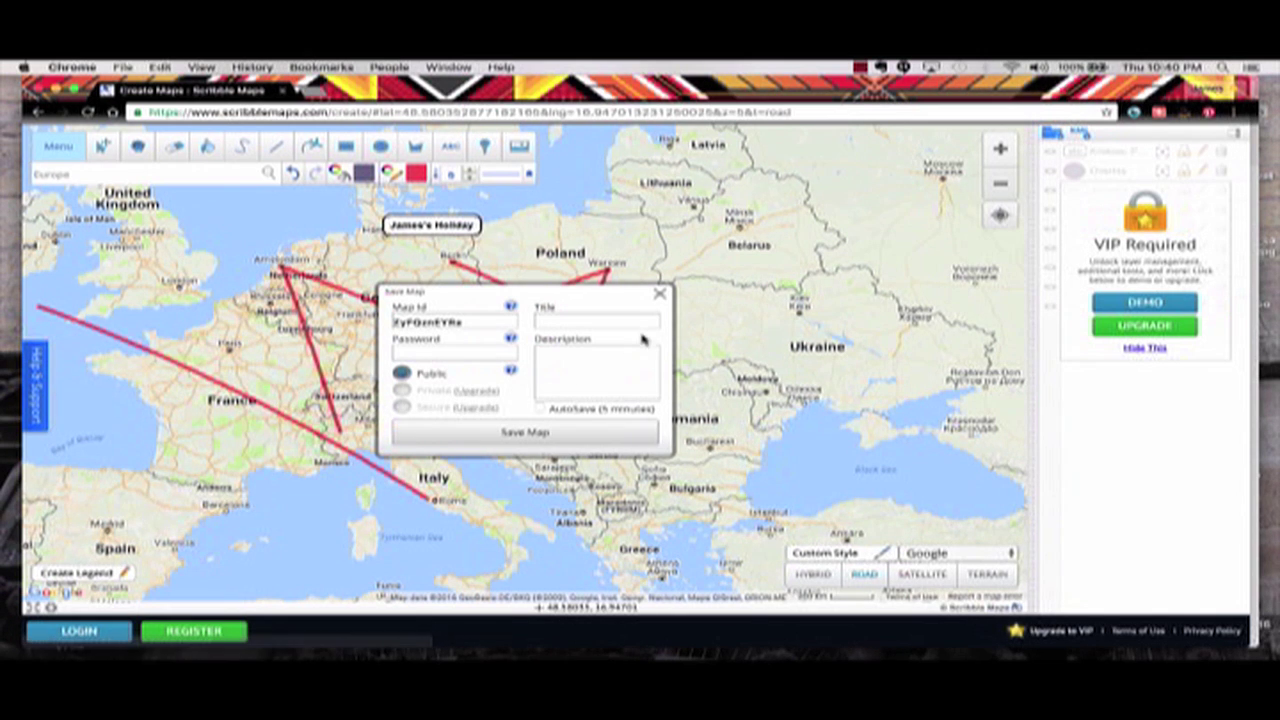
left_click(660, 294)
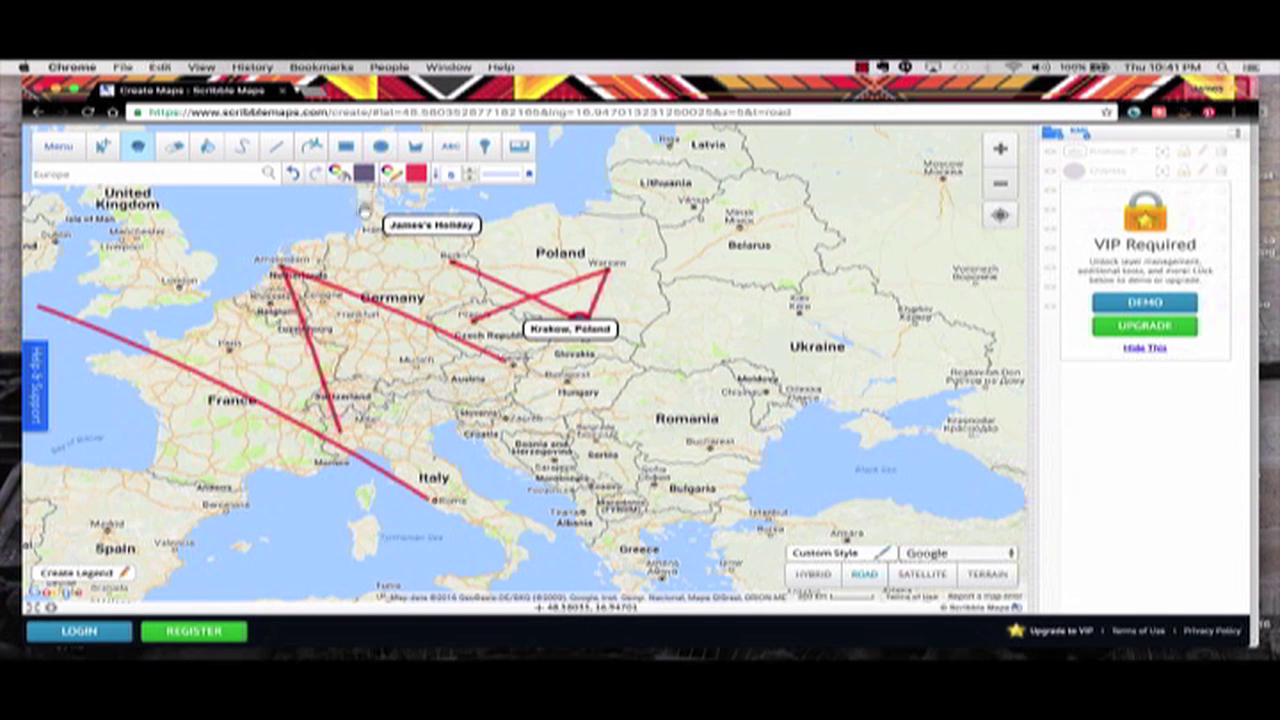
Search for Berlin, Germany, centre the map on it and dismiss its info popup
left_click(143, 172)
key("BackSpace")
key("BackSpace")
key("BackSpace")
key("BackSpace")
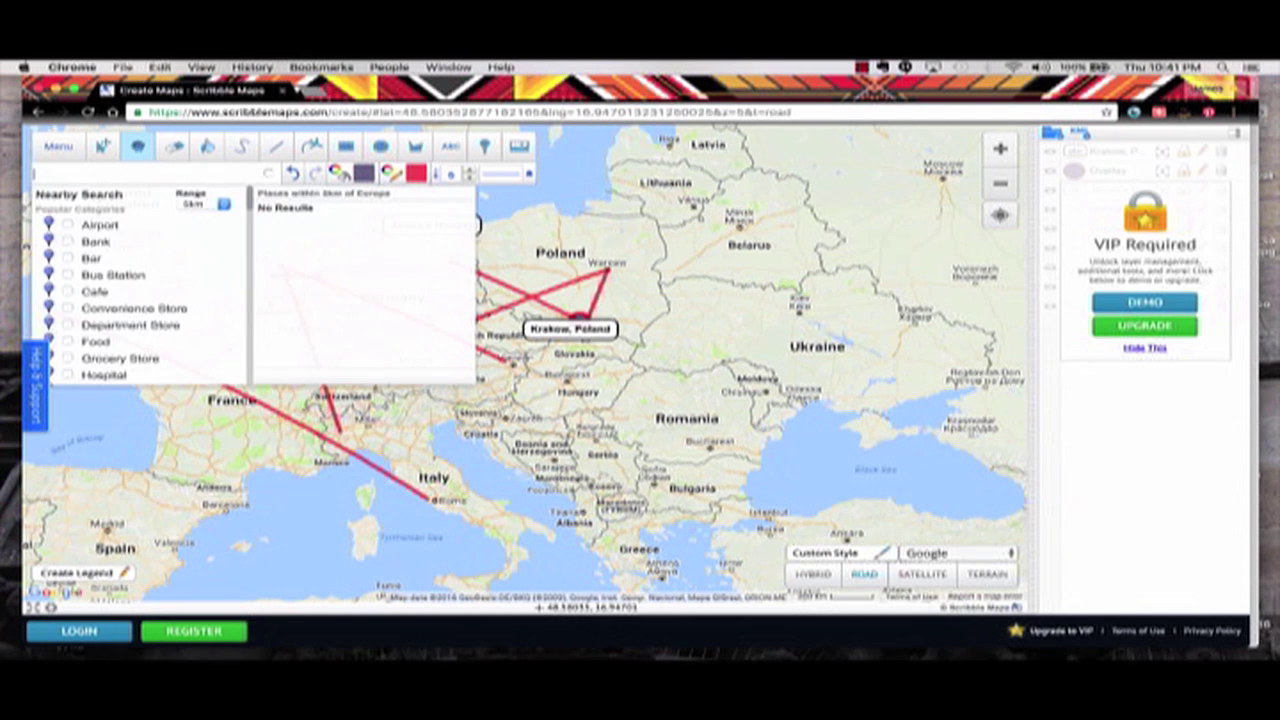
key("Return")
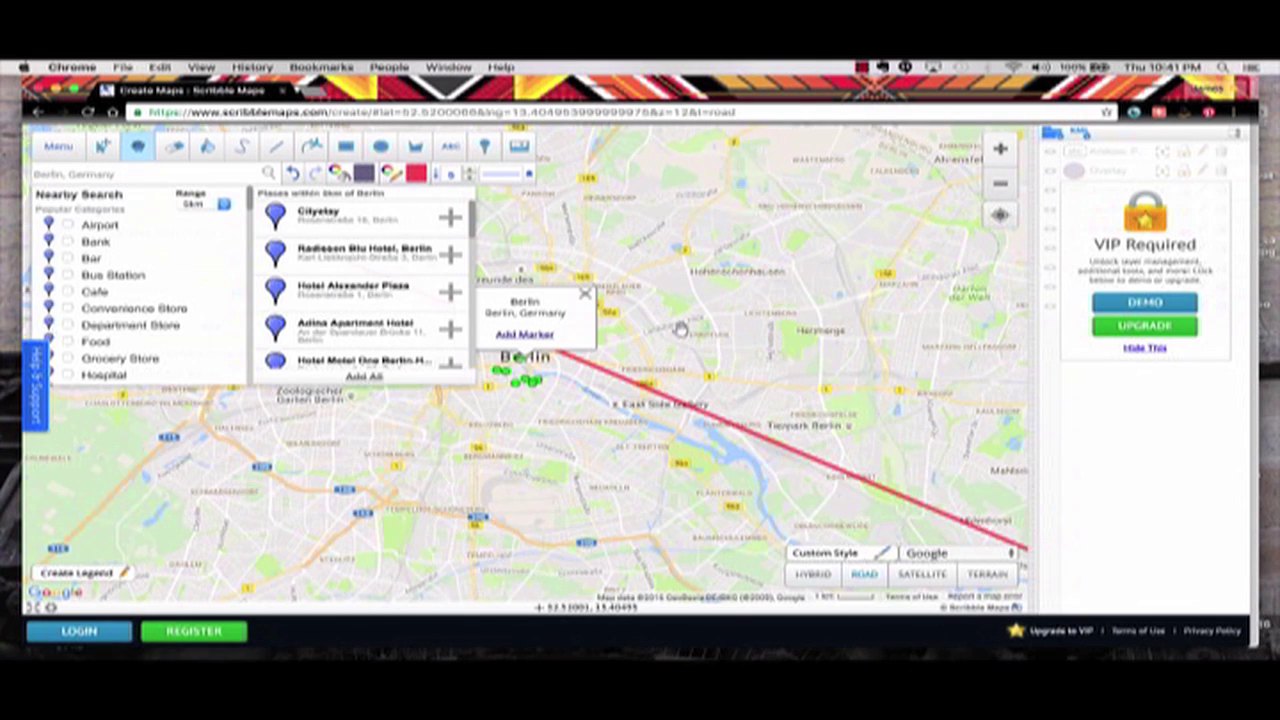
left_click_drag(680, 329, 808, 322)
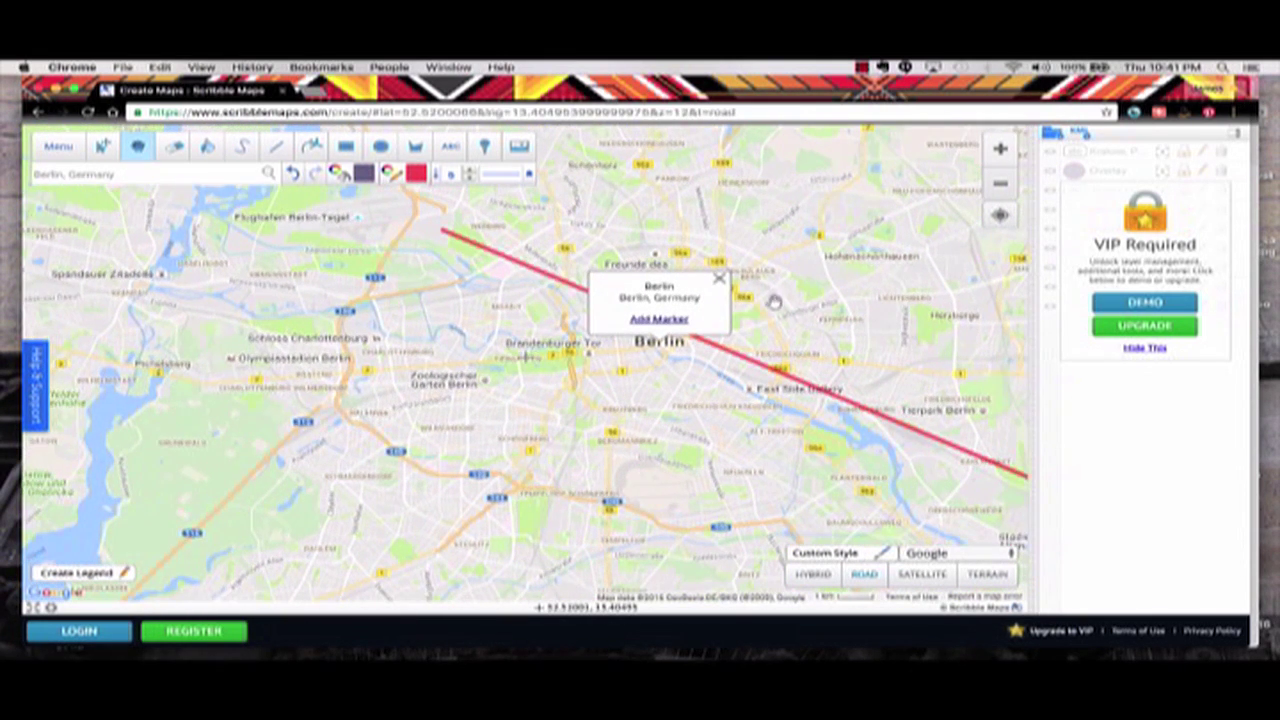
left_click(718, 279)
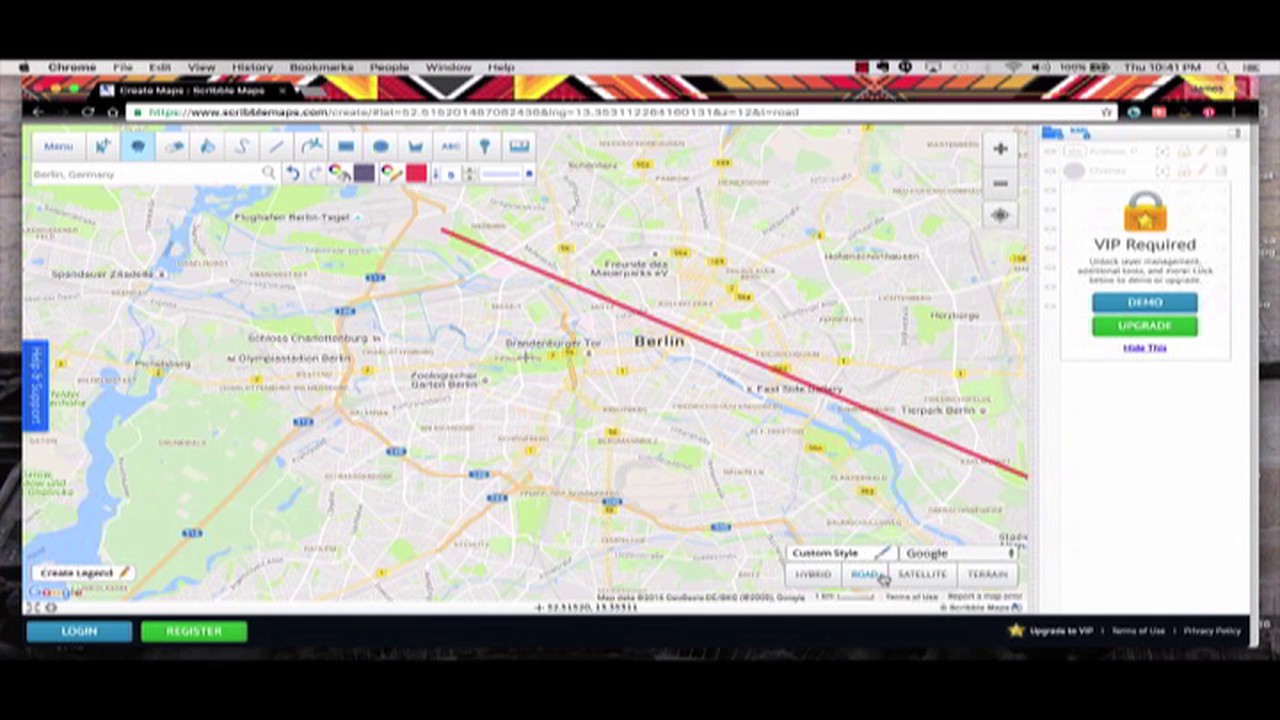
Zoom in two levels and frame the area around Brandenburger Tor and Alexanderplatz
left_click(999, 150)
left_click(999, 150)
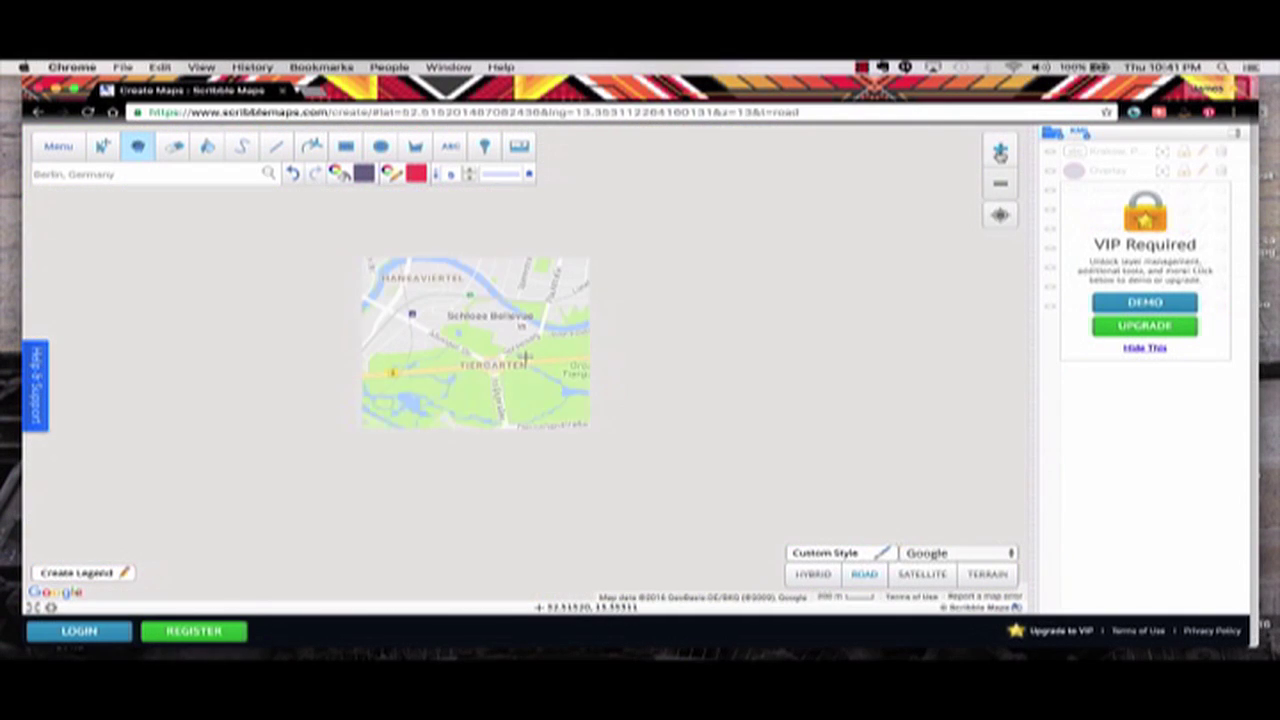
left_click_drag(657, 366, 294, 366)
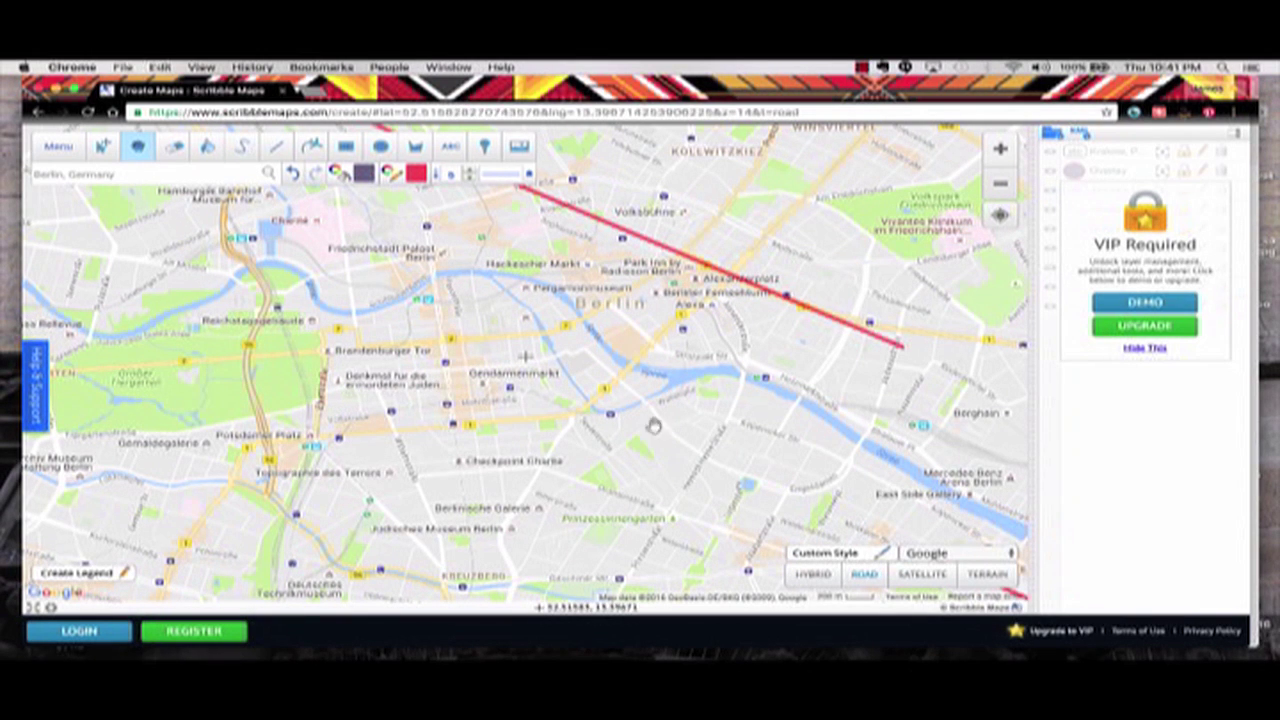
Remove the stray straight lines drawn near Brandenburger Tor
left_click(284, 155)
left_click_drag(337, 351, 560, 336)
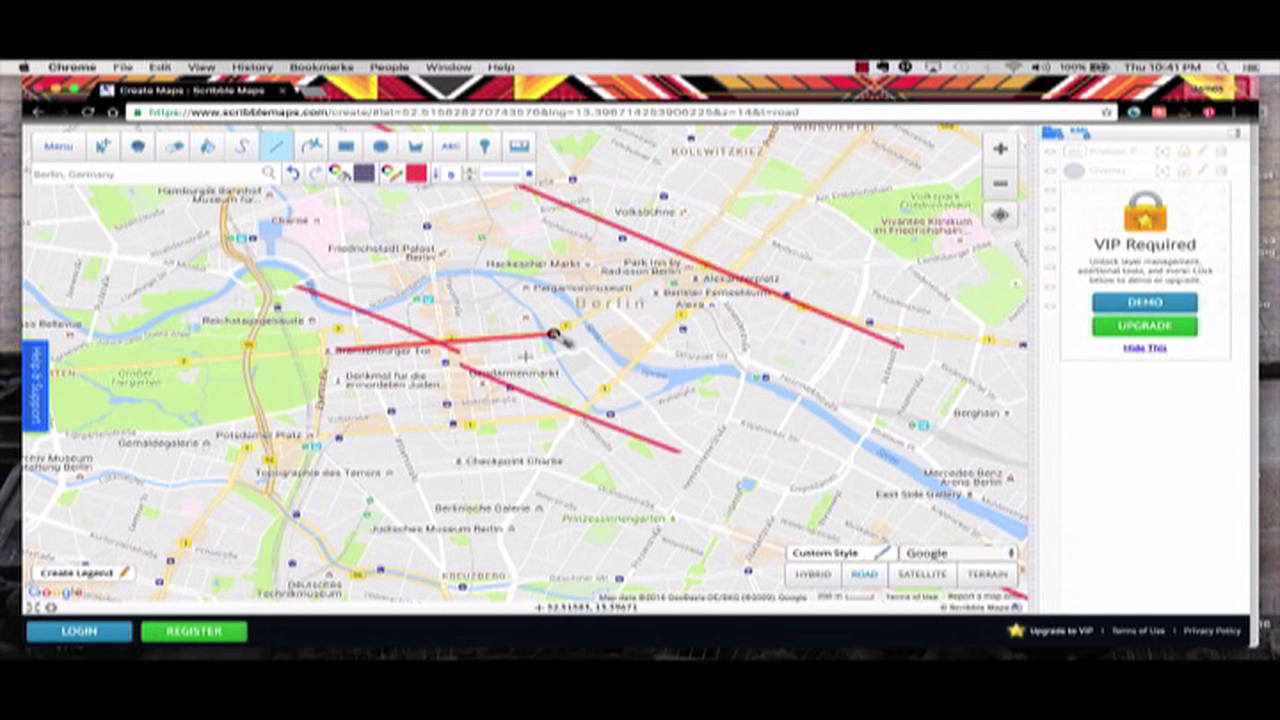
key("super+z")
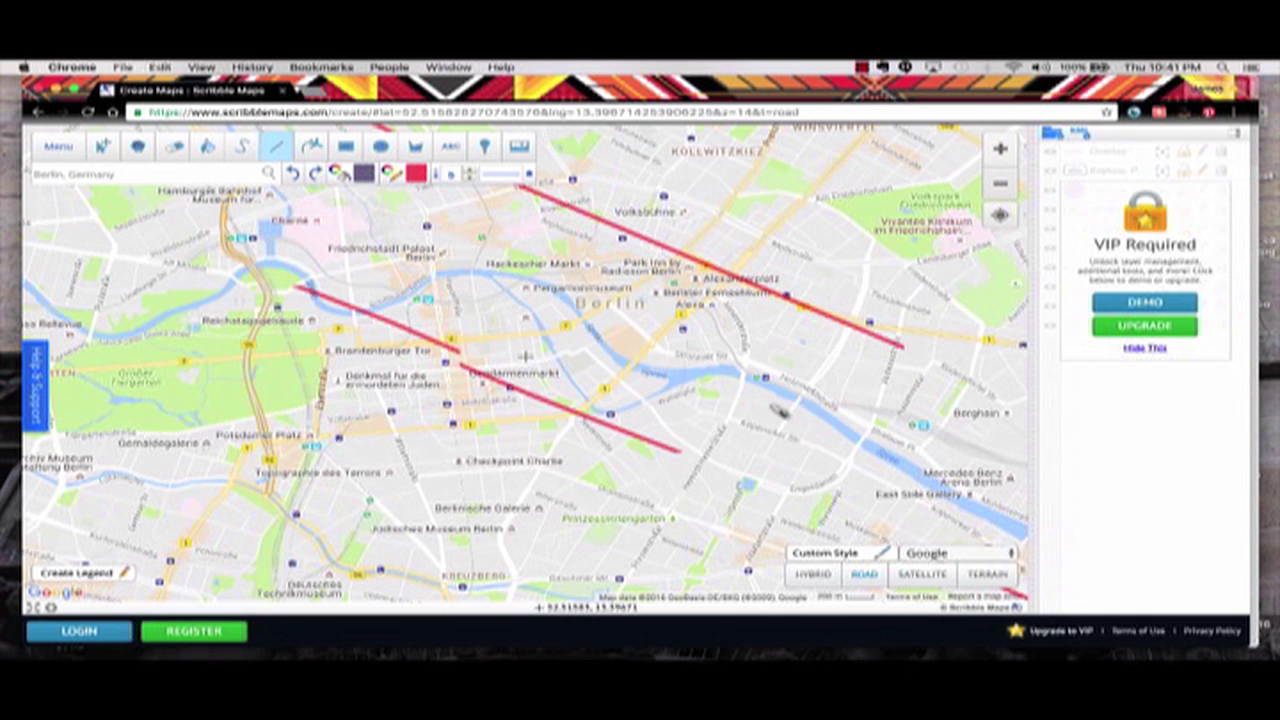
key("super+z")
Draw the red route east from Brandenburger Tor, then northeast toward Alexanderplatz
left_click(279, 147)
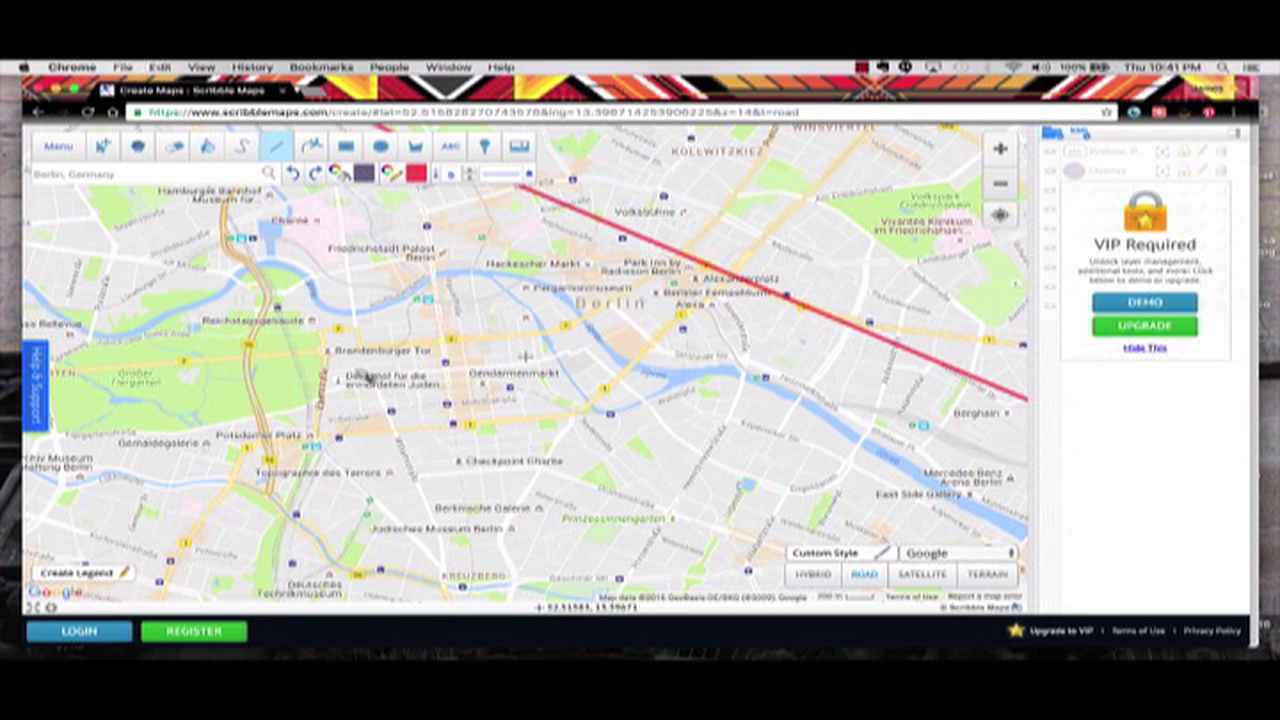
left_click(330, 353)
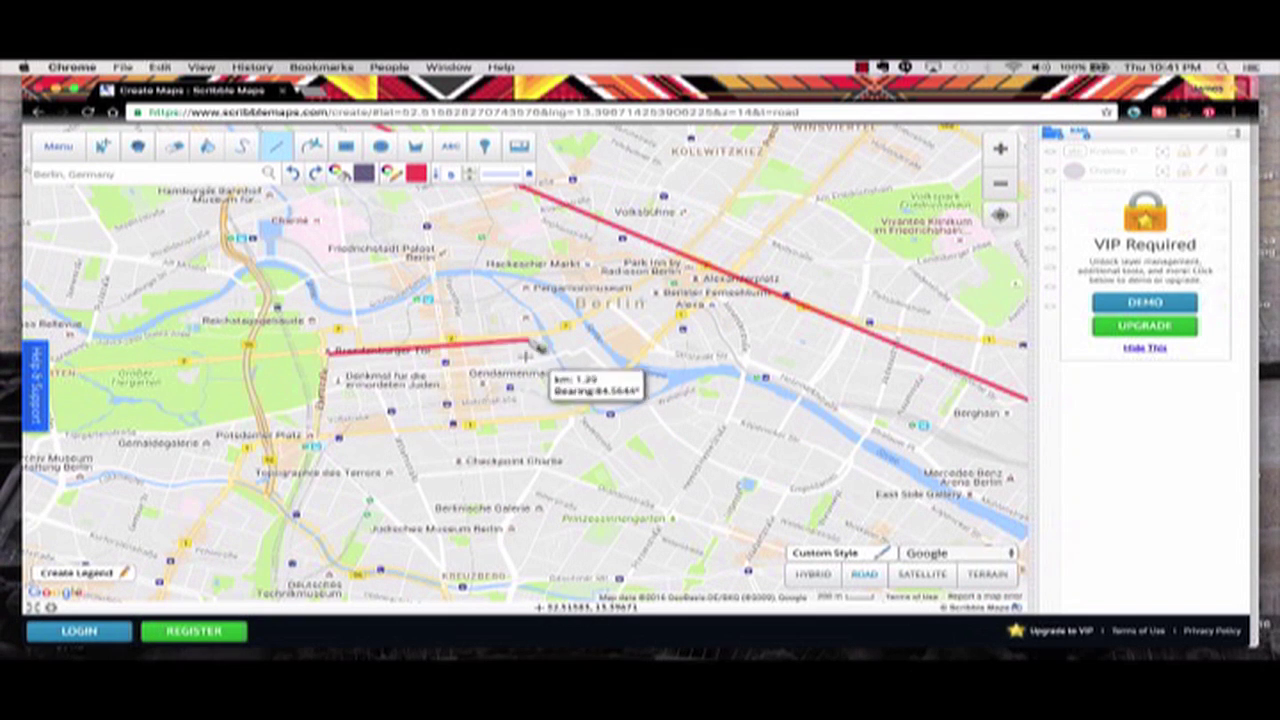
double_click(557, 329)
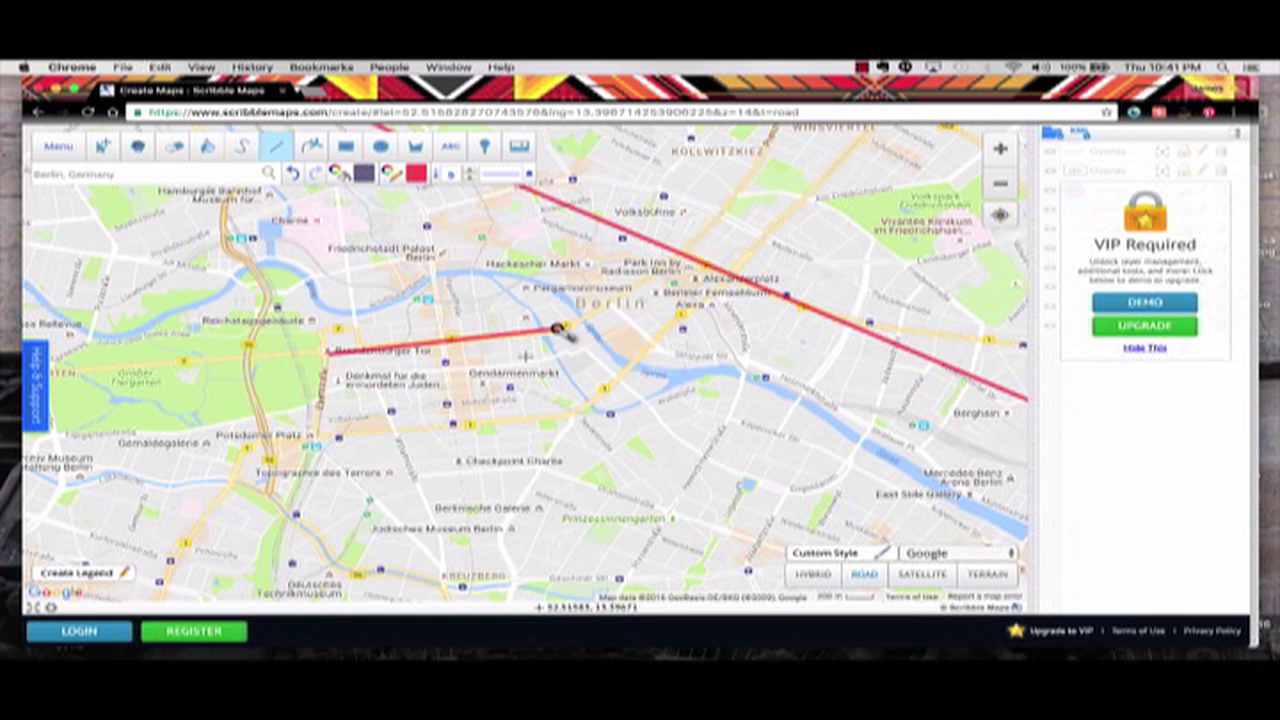
left_click(562, 333)
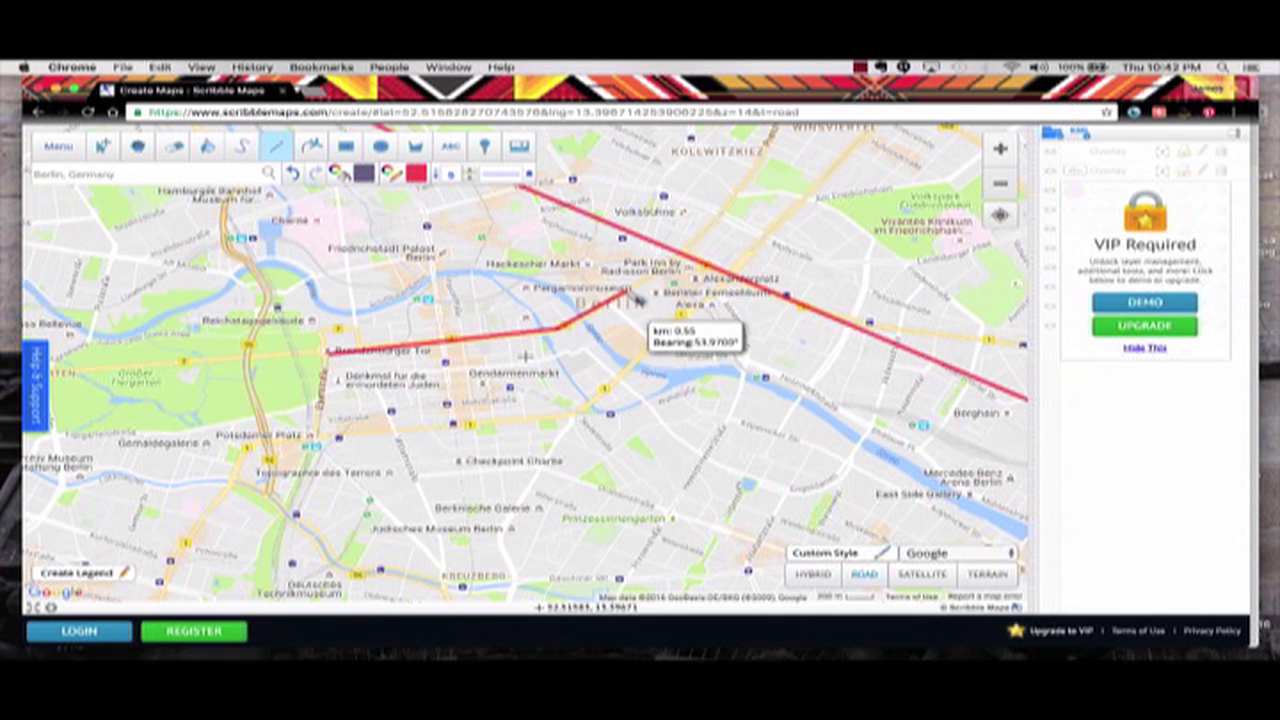
double_click(622, 293)
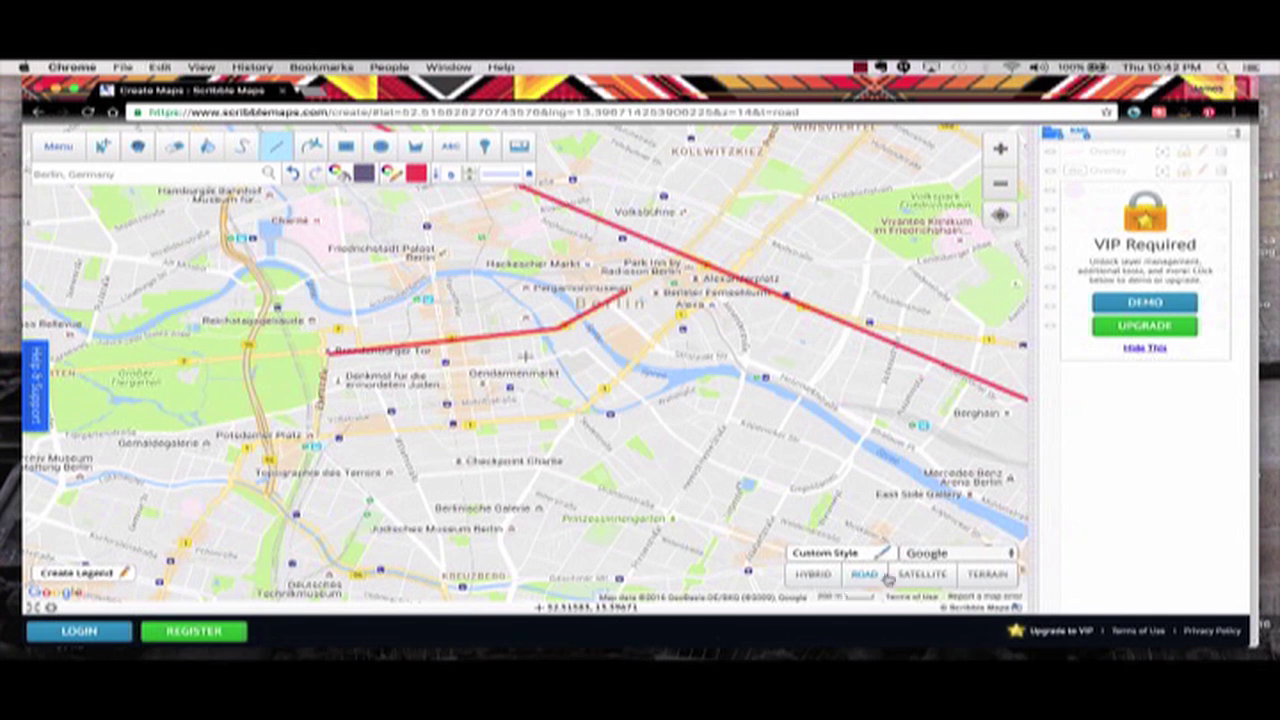
Change the base map from Hybrid to plain Satellite imagery and zoom in on the route
left_click(816, 577)
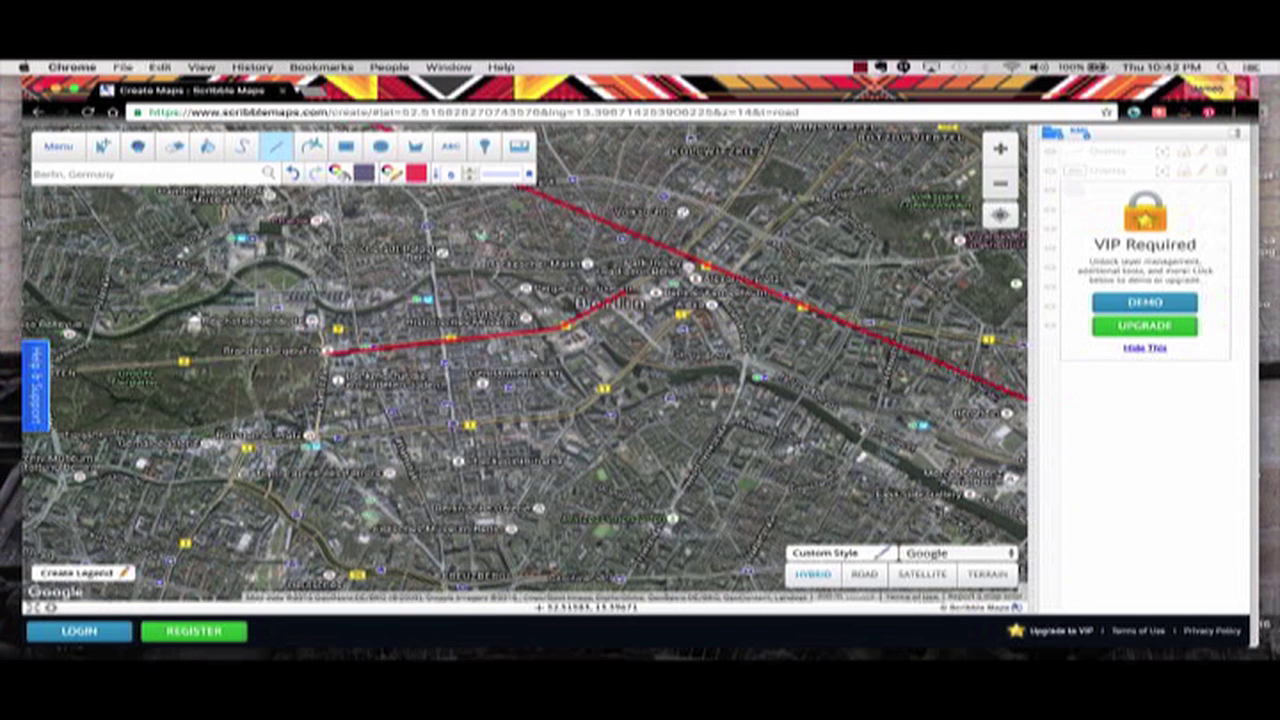
left_click(922, 575)
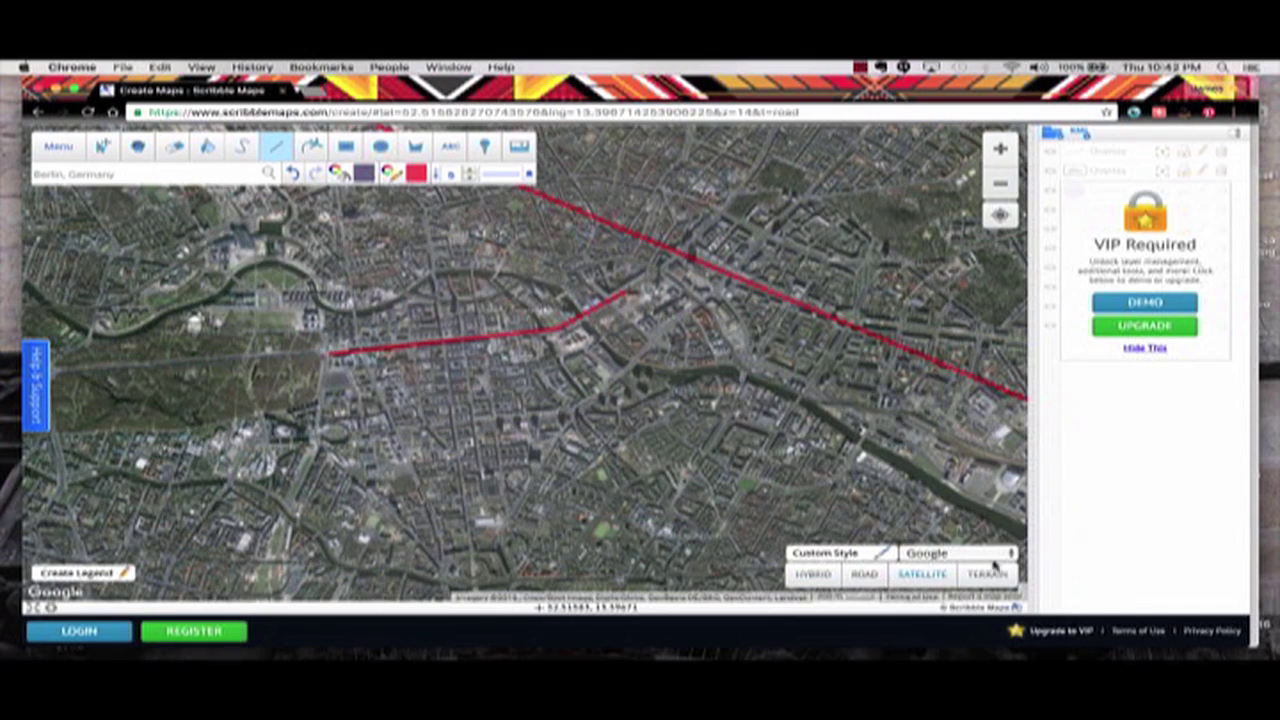
left_click(1000, 150)
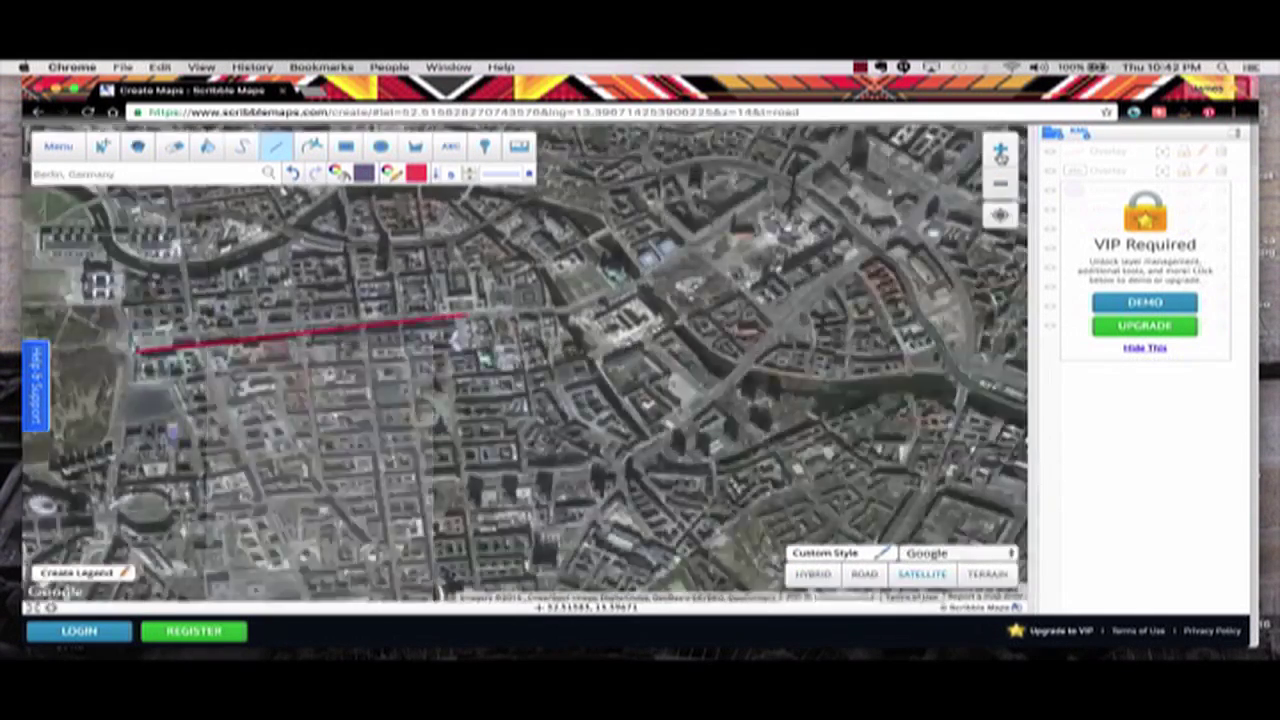
Zoom in three levels to inspect the walking route over the satellite buildings
left_click(1000, 152)
left_click(1000, 152)
left_click(1000, 152)
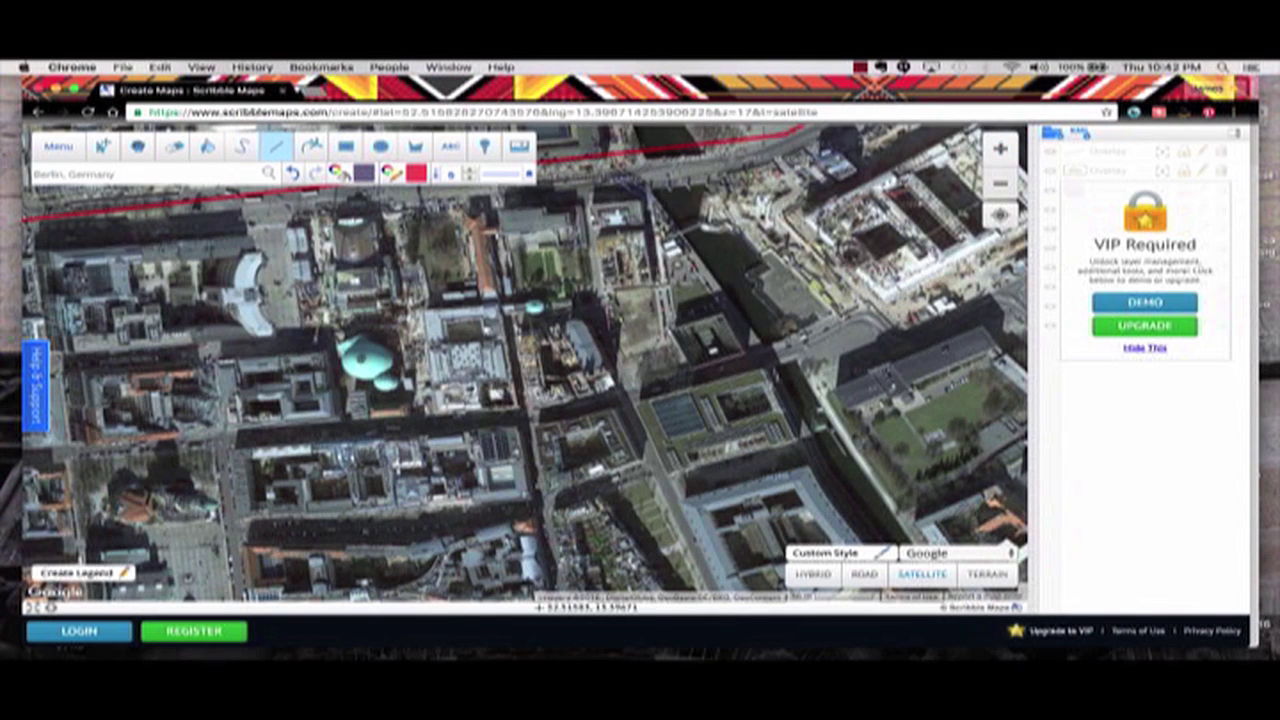
Pan the route back into view and zoom out two levels to show it whole
left_click(137, 147)
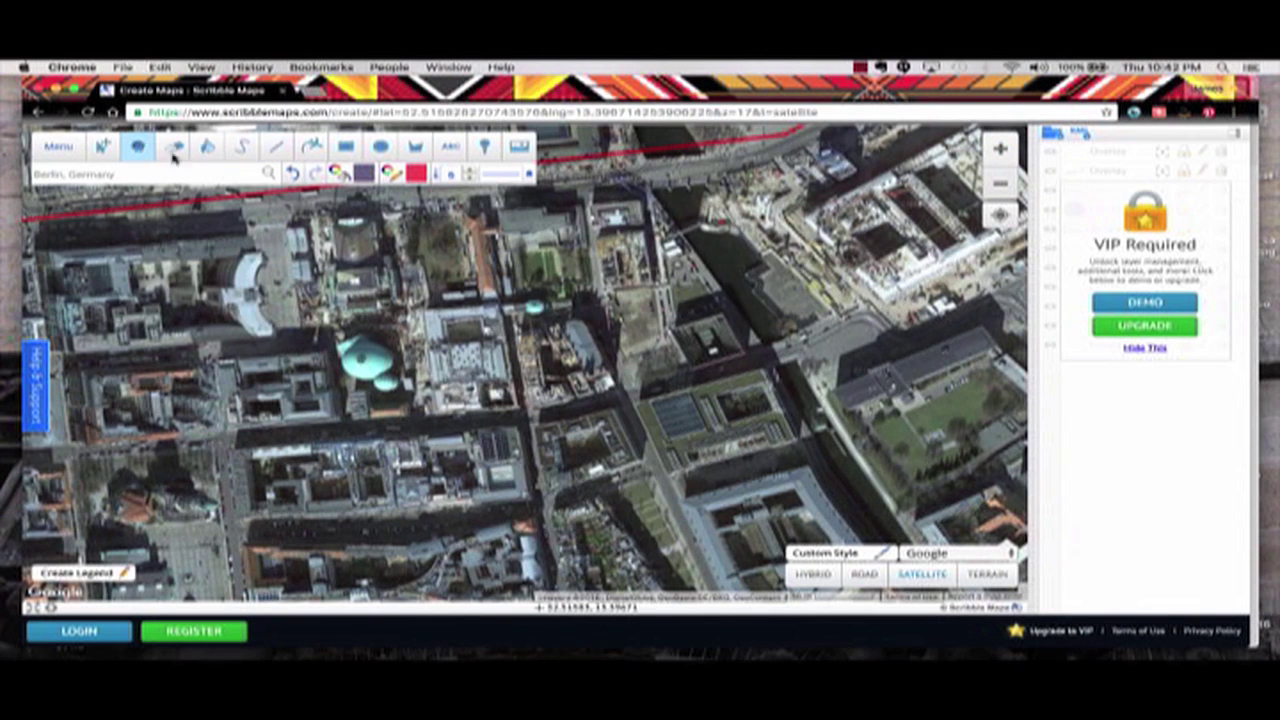
left_click_drag(401, 306, 495, 421)
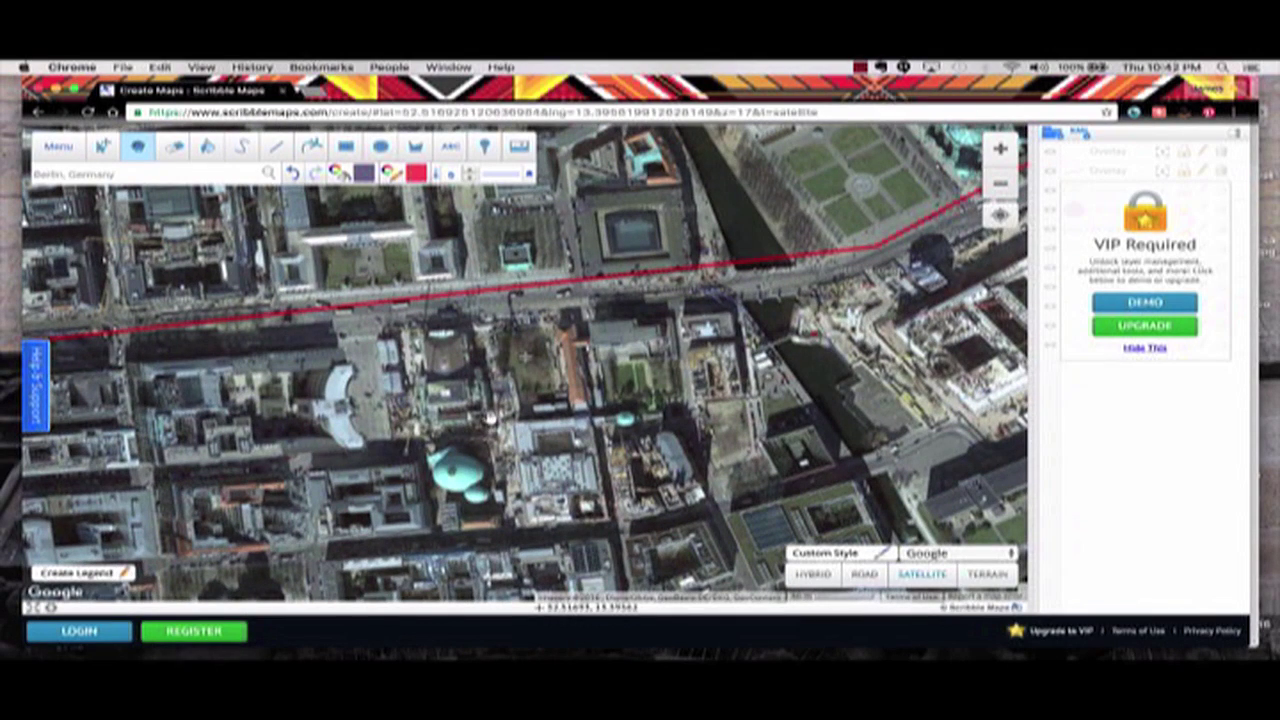
left_click(1000, 183)
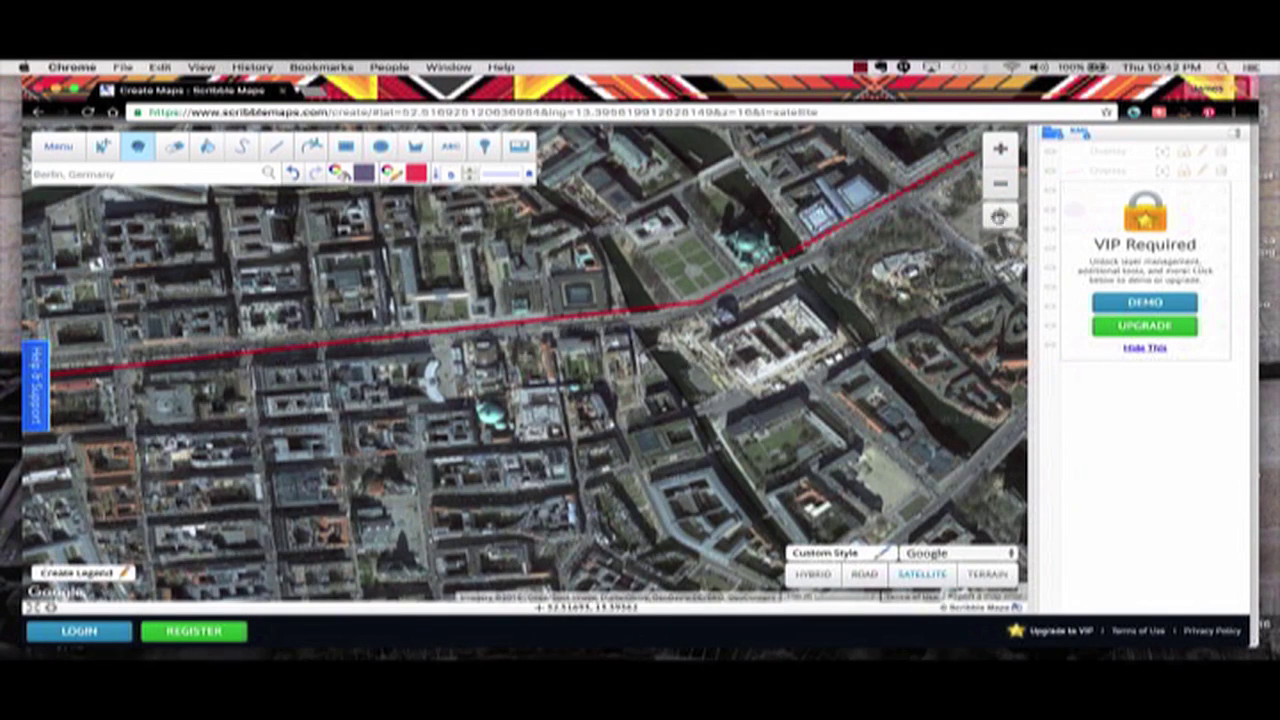
left_click(1000, 183)
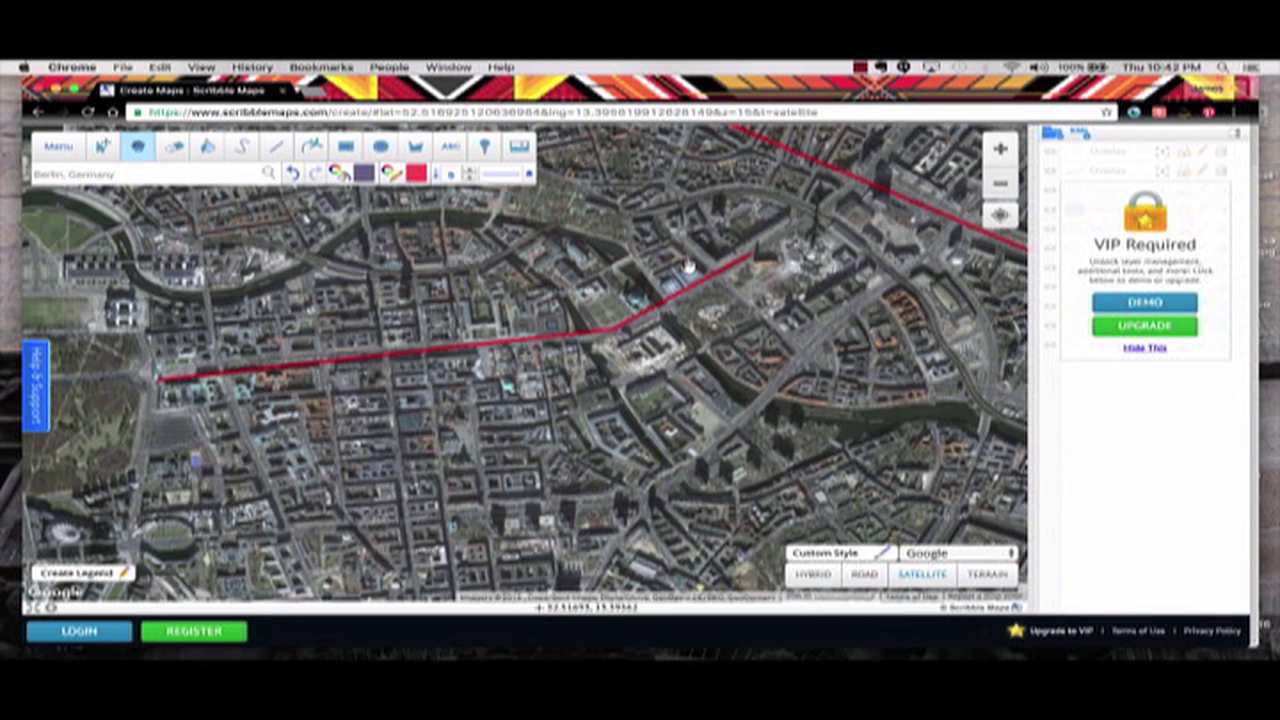